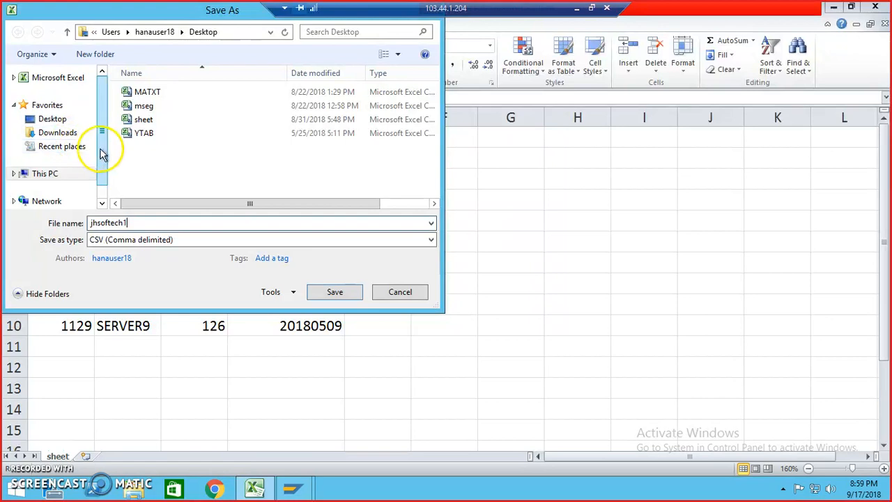
Save the sheet on the Desktop as the CSV file jhsoftech1, keeping the CSV format, and close the workbook
left_click_drag(101, 160, 100, 173)
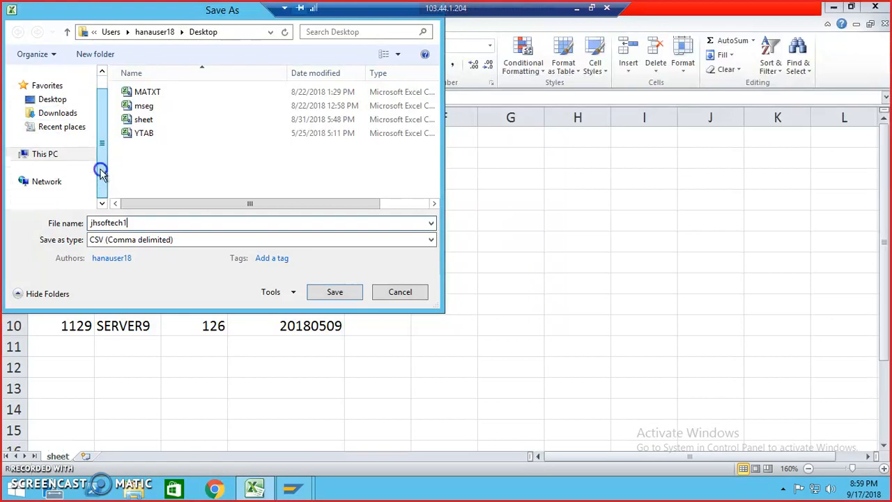
left_click(341, 294)
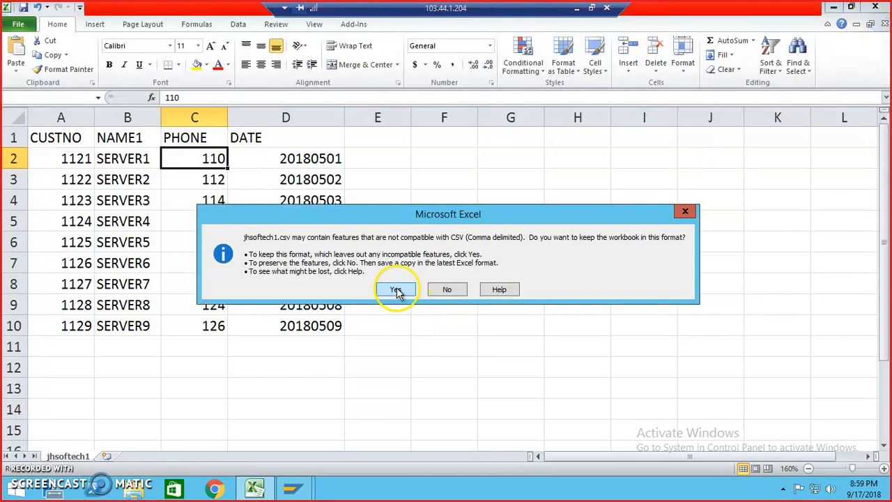
left_click(396, 289)
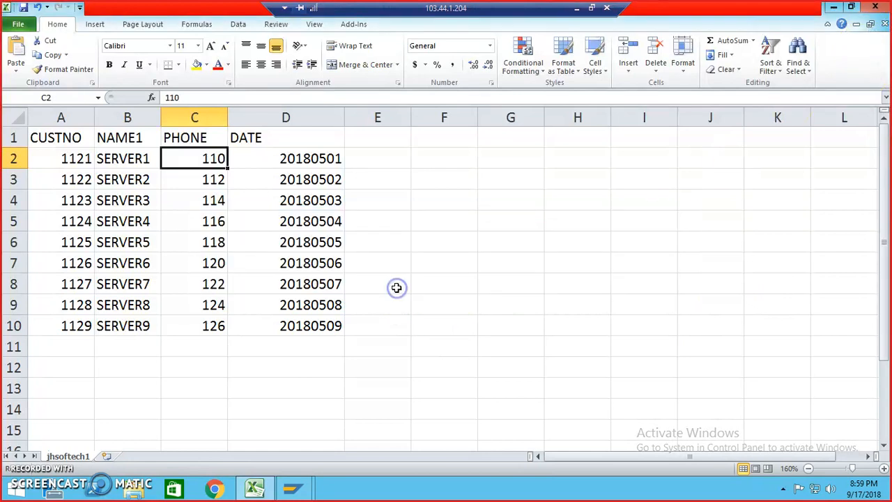
left_click(875, 10)
left_click(437, 263)
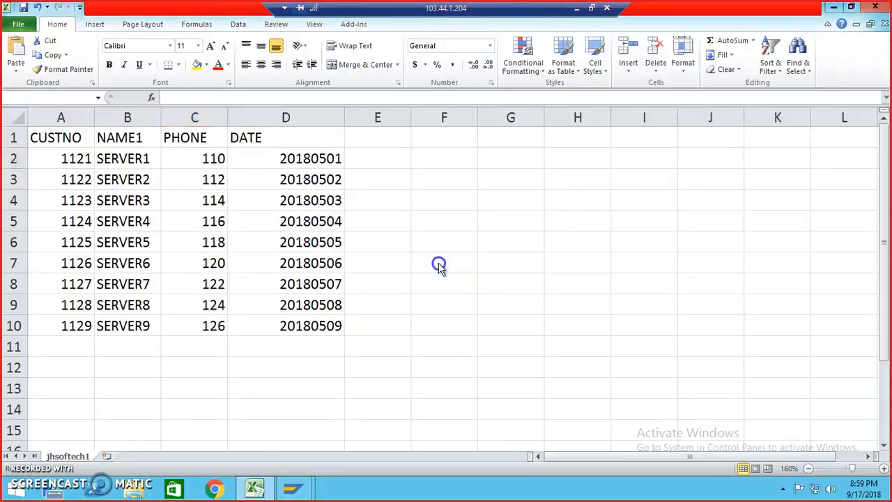
left_click(189, 368)
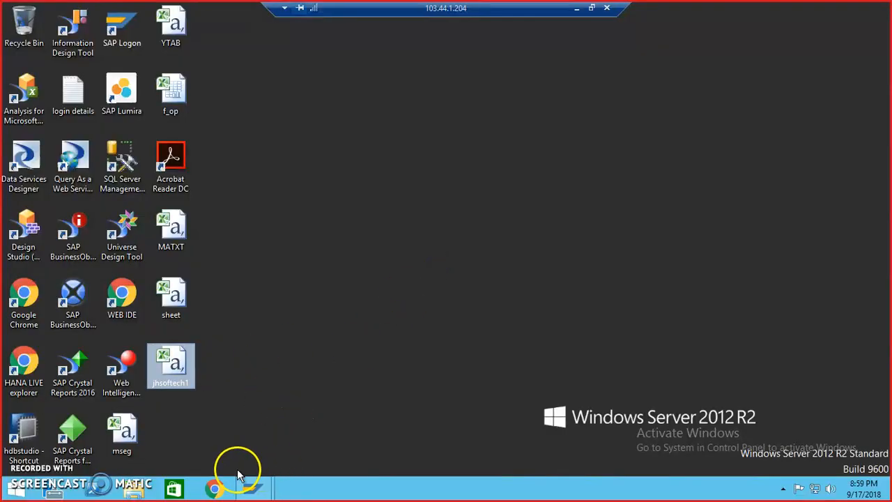
Switch to SAP's Data Warehousing Workbench, open a new session and run transaction rsd1
mouse_move(252, 488)
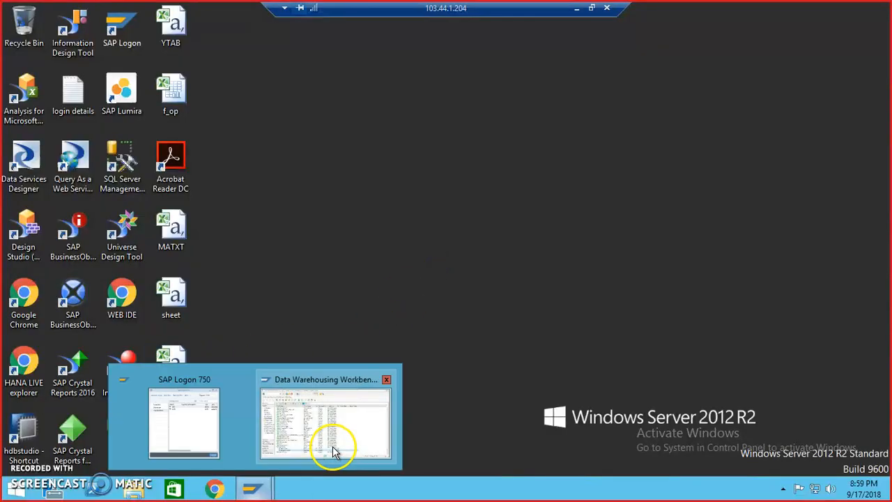
left_click(303, 426)
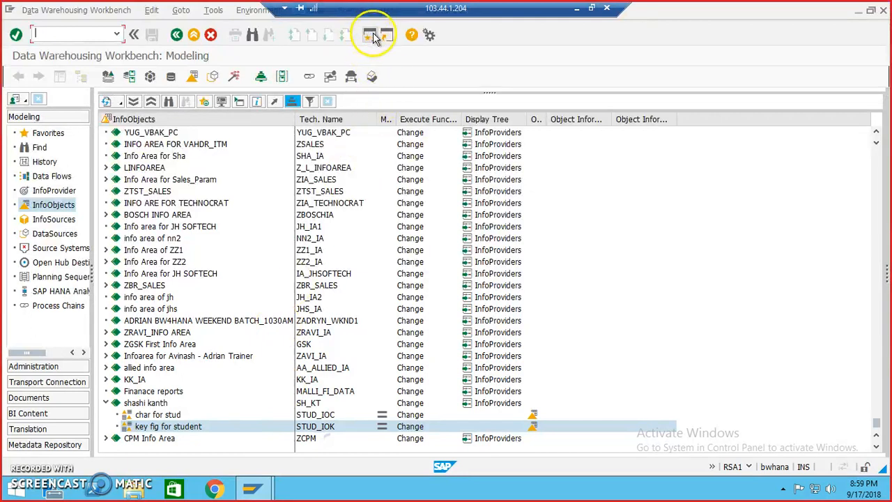
left_click(373, 36)
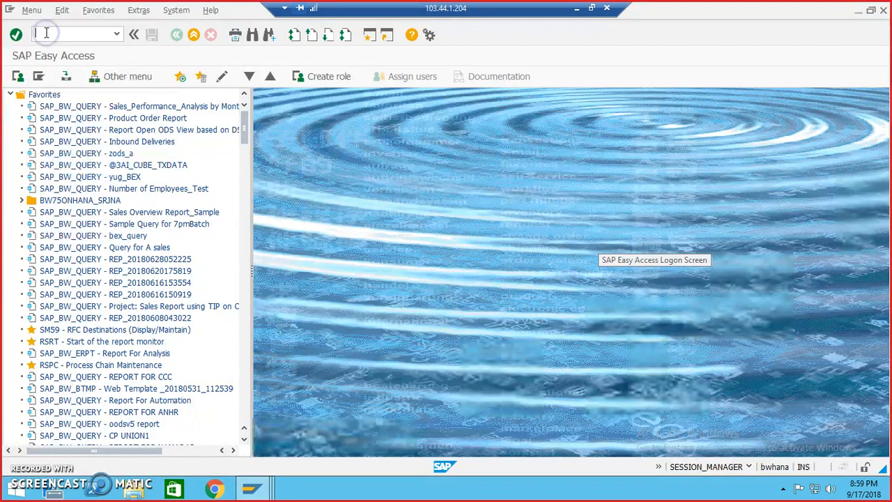
left_click(49, 33)
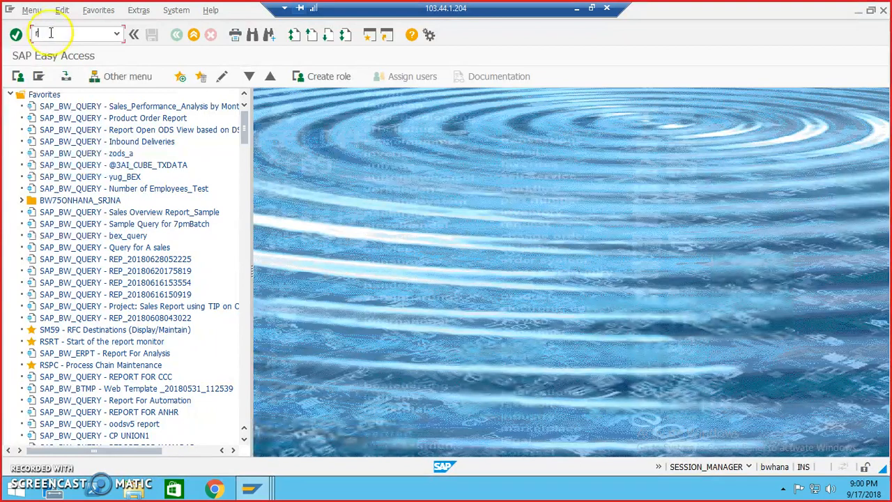
left_click(117, 35)
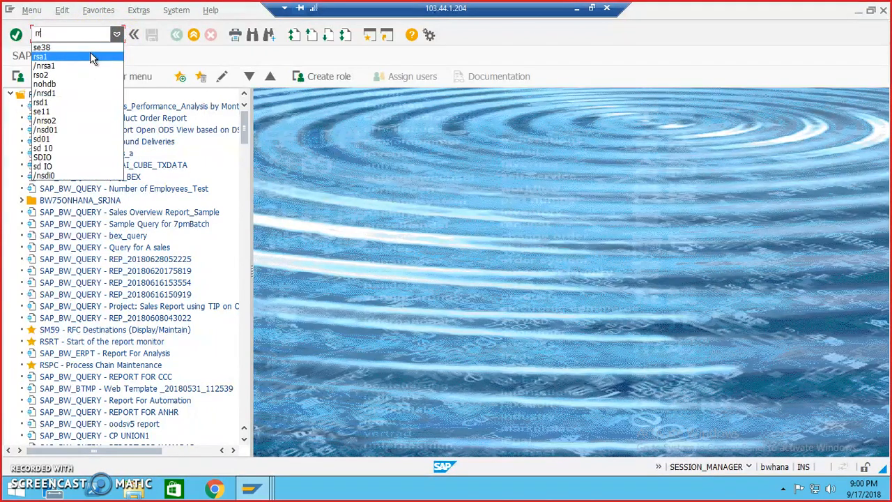
type("r")
type("r")
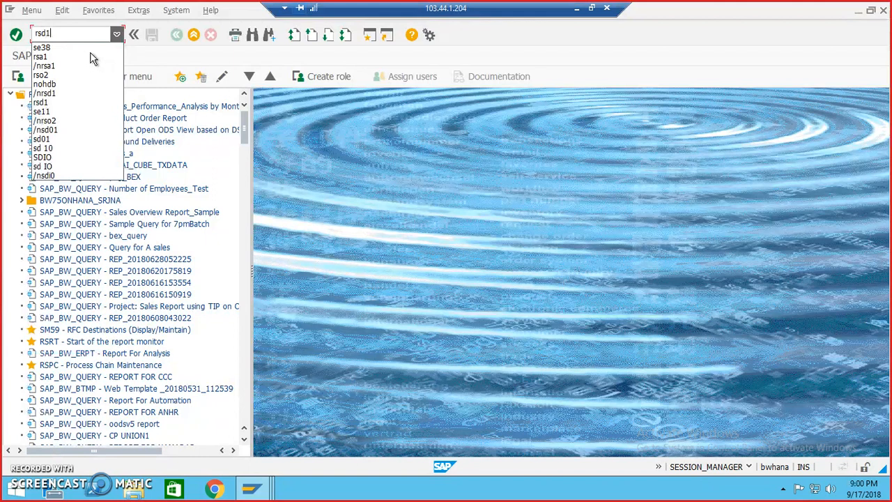
key("Return")
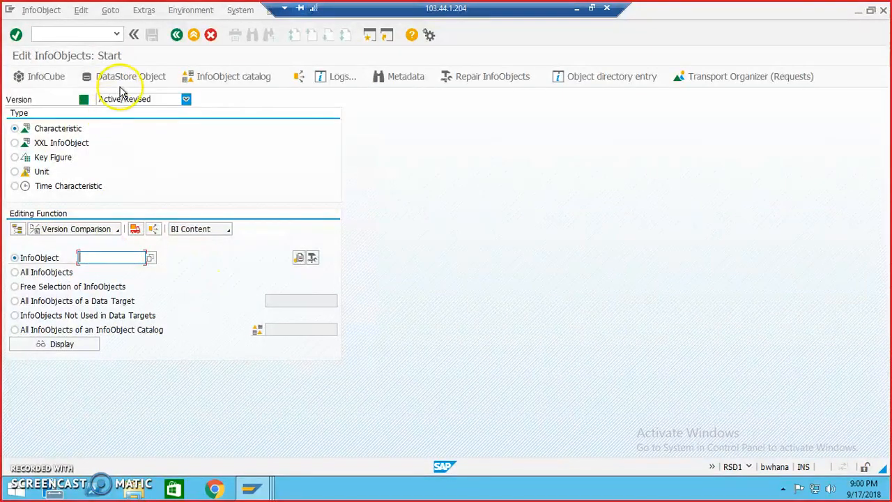
In change mode, create the characteristic JH_CNO with the long description Customer Number
left_click(117, 35)
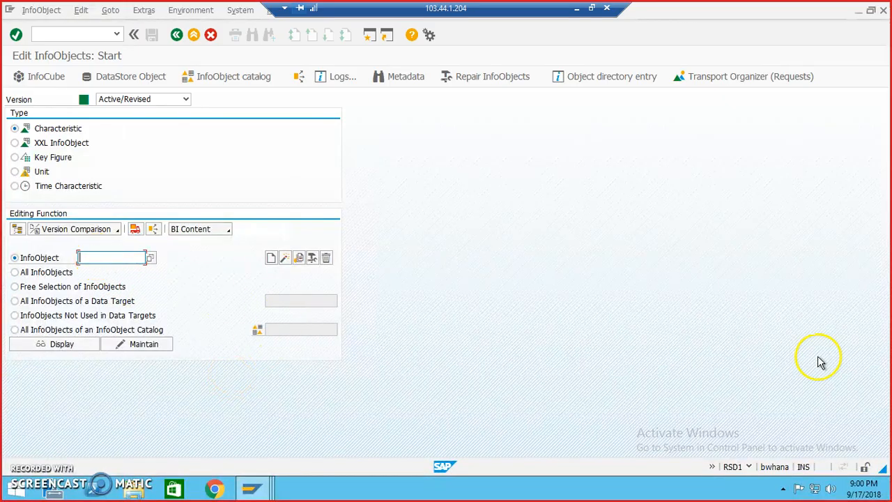
type("cst")
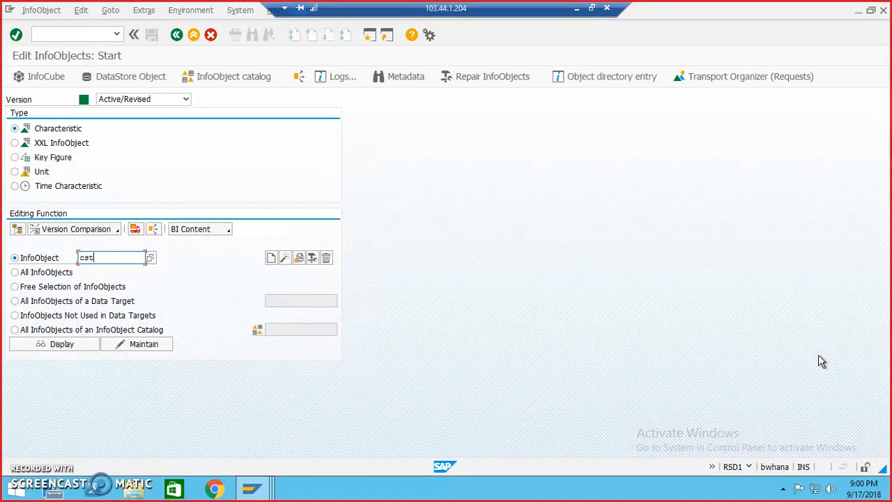
key("BackSpace")
type("jh_cus")
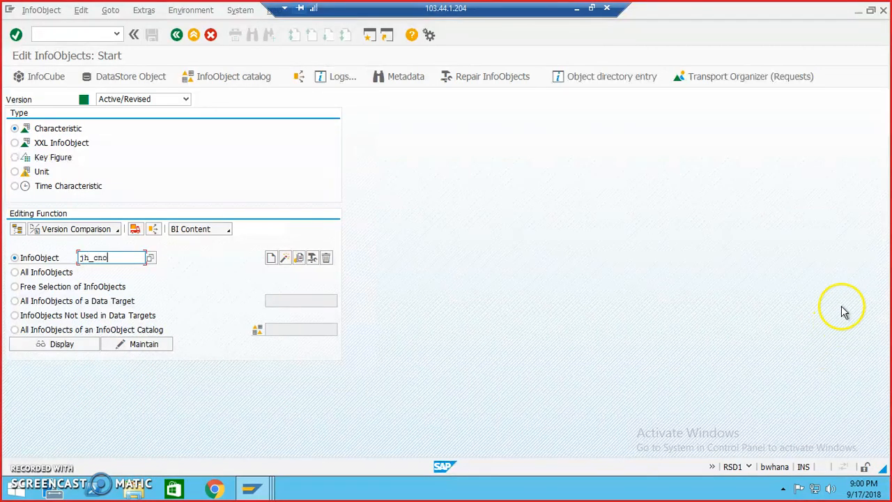
left_click(271, 259)
left_click(273, 192)
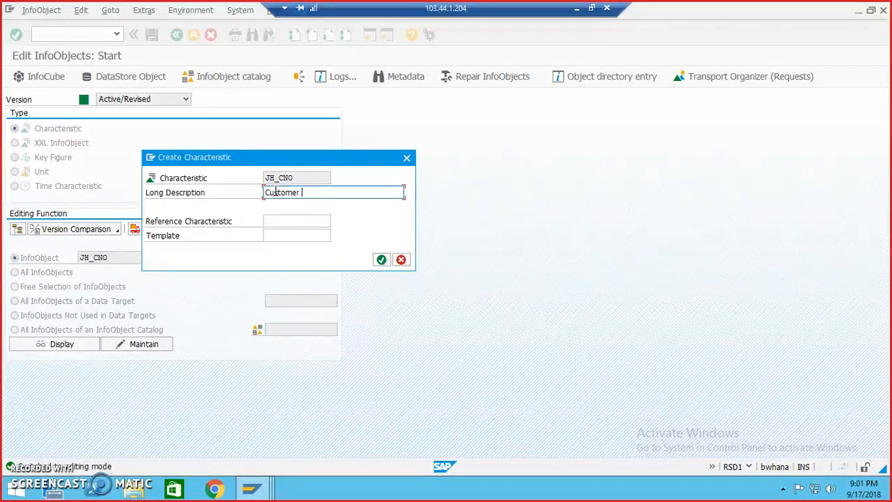
left_click(380, 259)
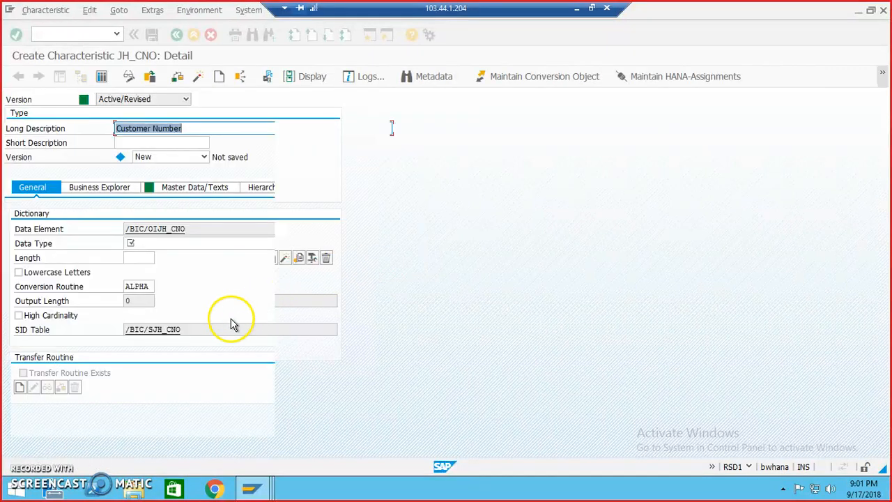
Set the characteristic's data type to CHAR - Character String with length 10
left_click(184, 244)
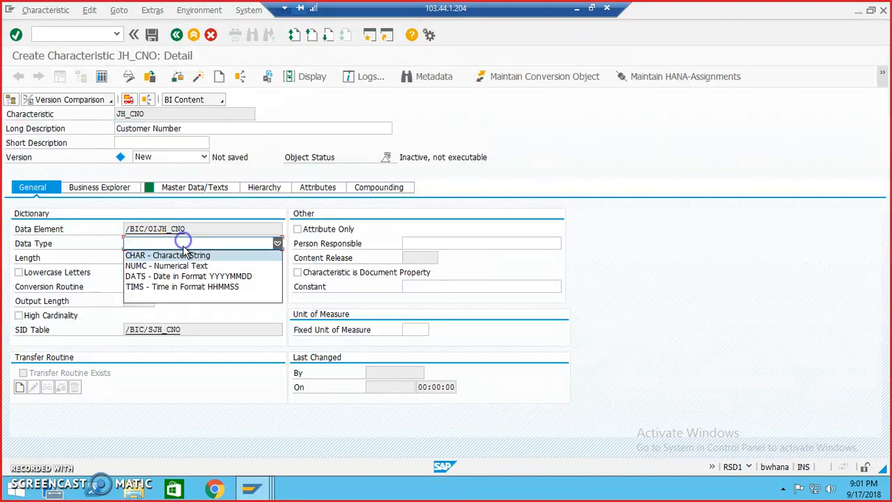
left_click(187, 255)
left_click(142, 258)
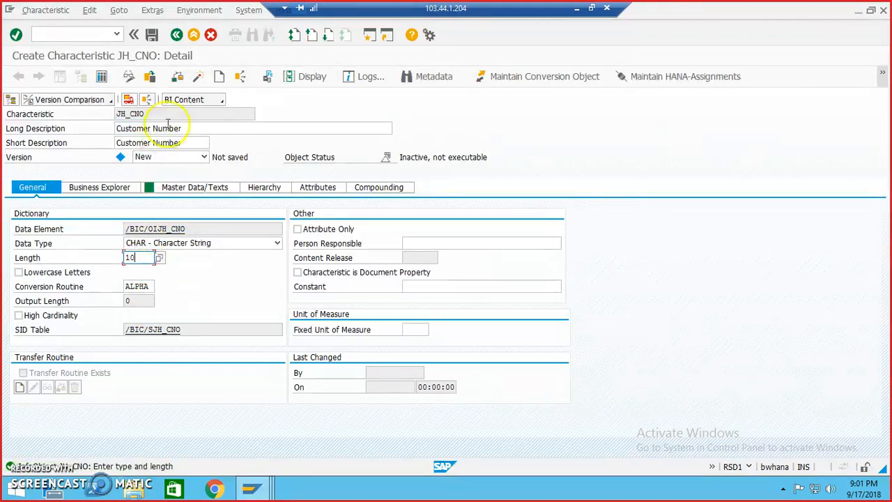
left_click(198, 76)
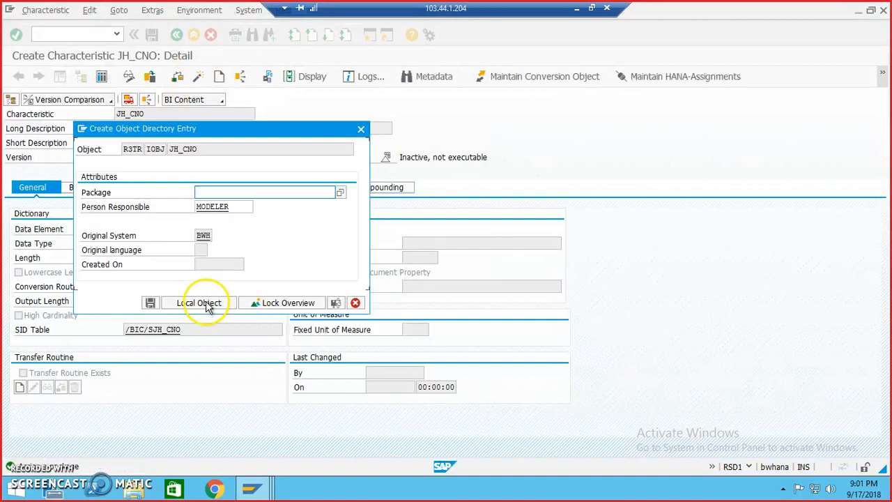
left_click(216, 193)
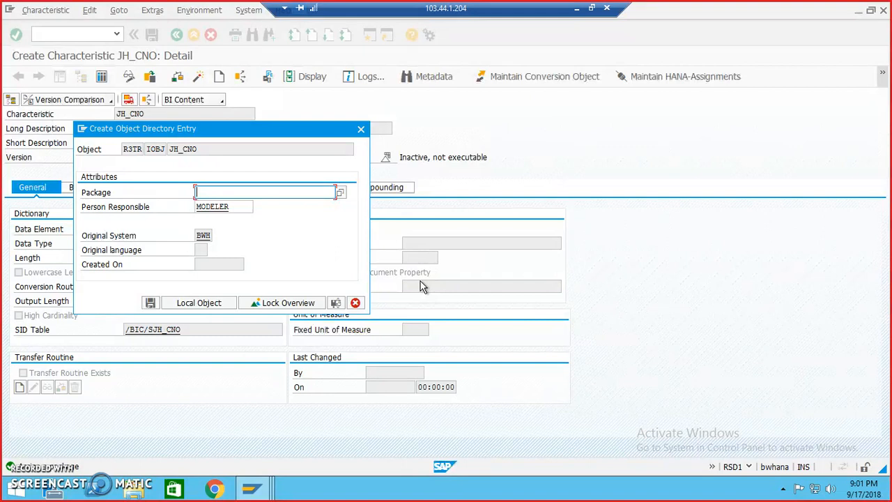
left_click(360, 129)
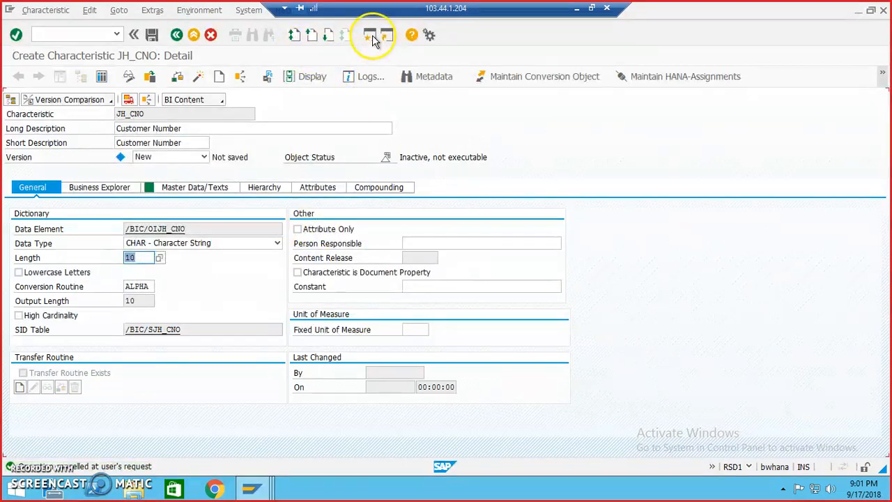
Open the Object Navigator (SE80) in a new session and look up the package ZJHSOFTECH
left_click(372, 39)
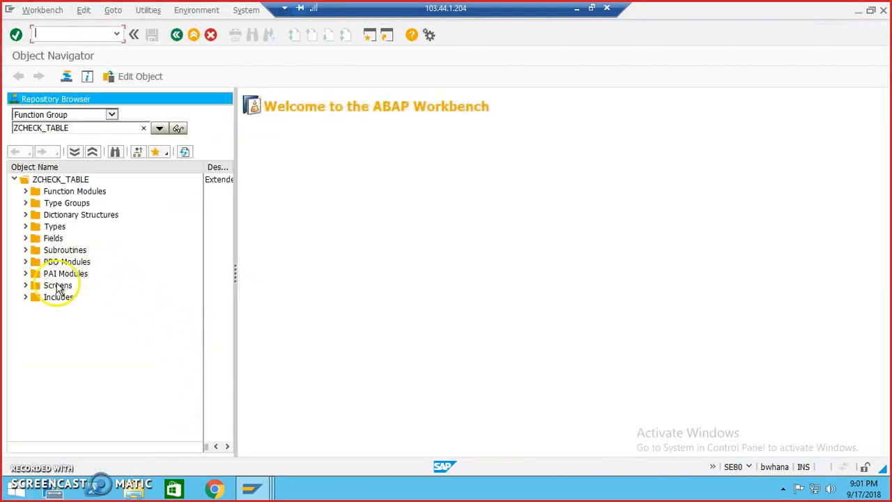
left_click(111, 115)
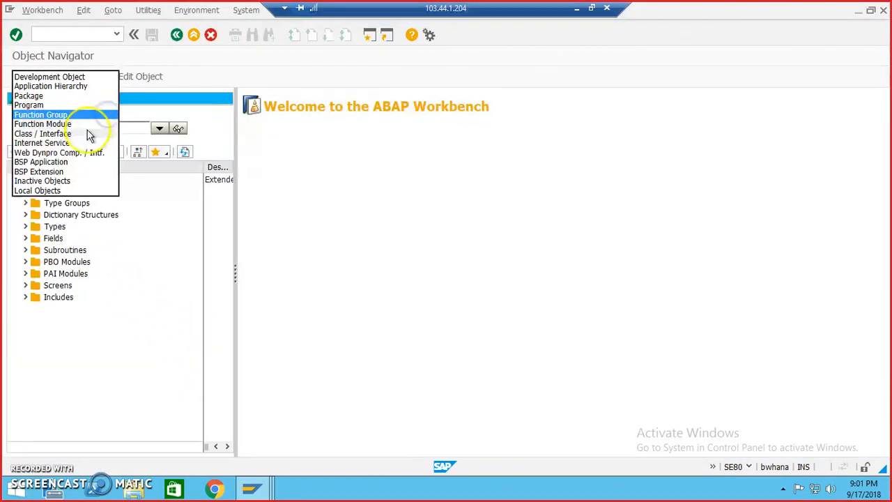
left_click(35, 96)
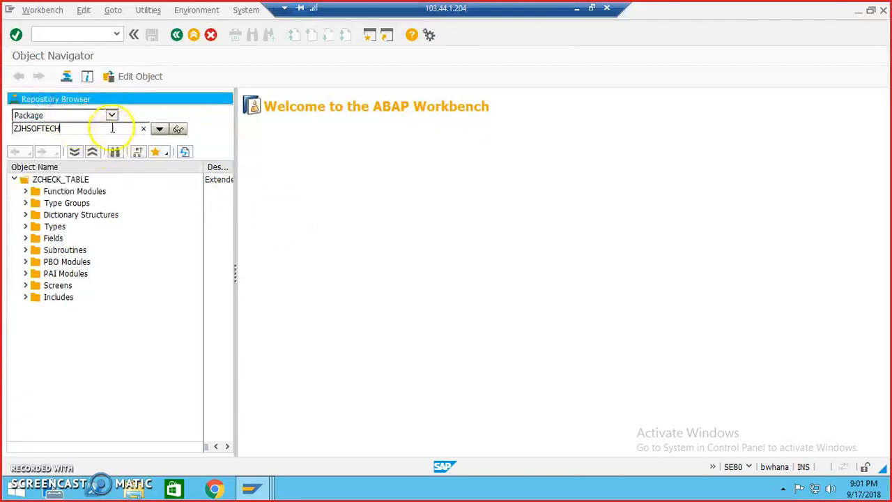
key("Return")
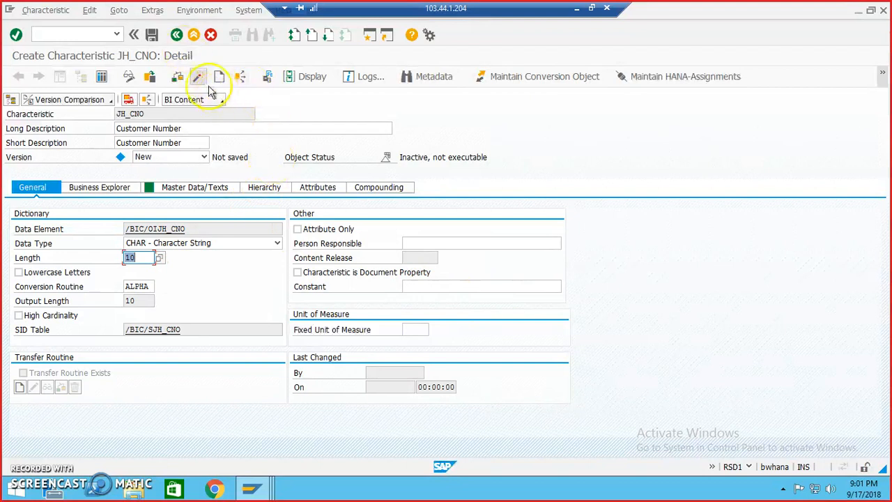
Save characteristic JH_CNO in package zjhsoftech under the own workbench request "new request for JH SOFTECH" (BWHK900322), activate it and return to the InfoObject start screen
left_click(152, 35)
left_click(226, 192)
type("zjhsoftech")
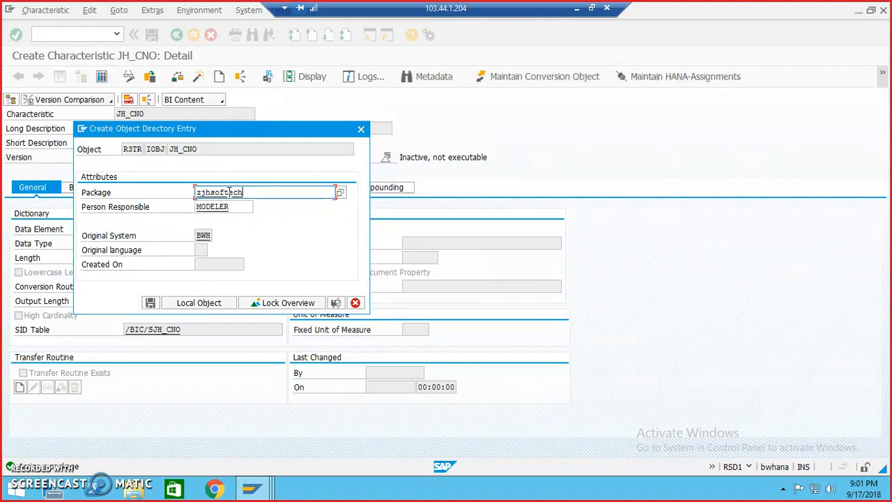
left_click(150, 303)
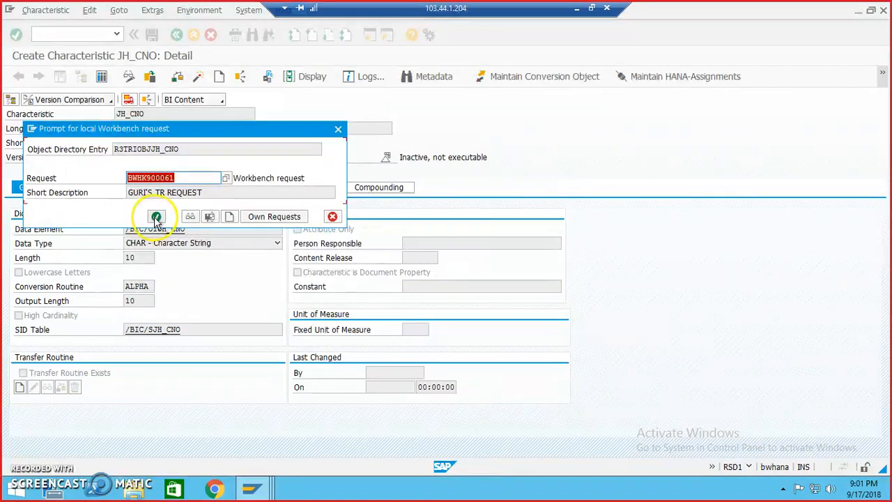
left_click(265, 218)
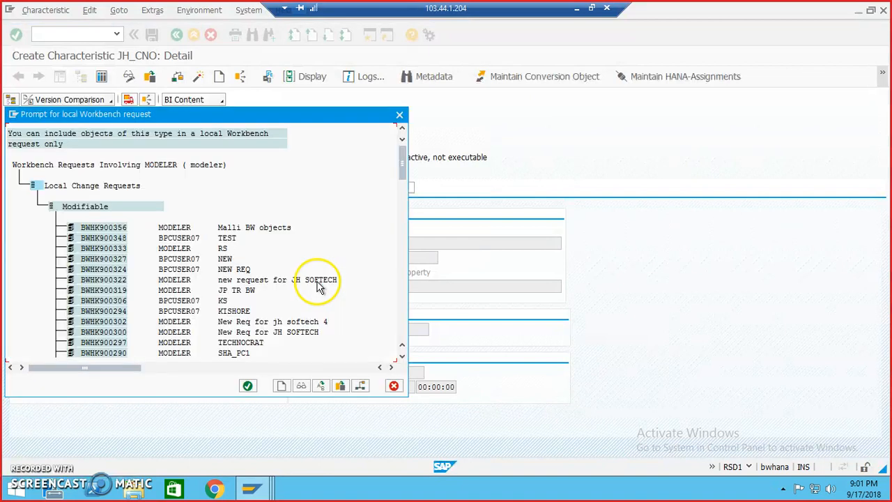
double_click(309, 285)
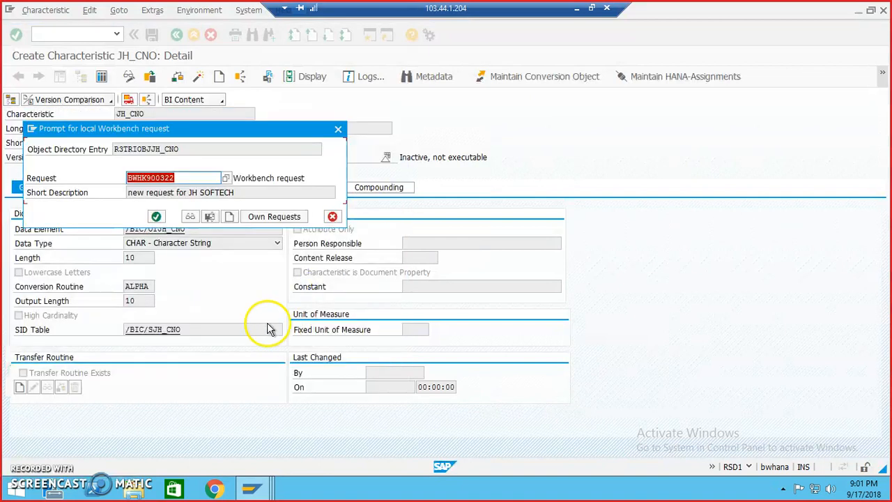
left_click(156, 216)
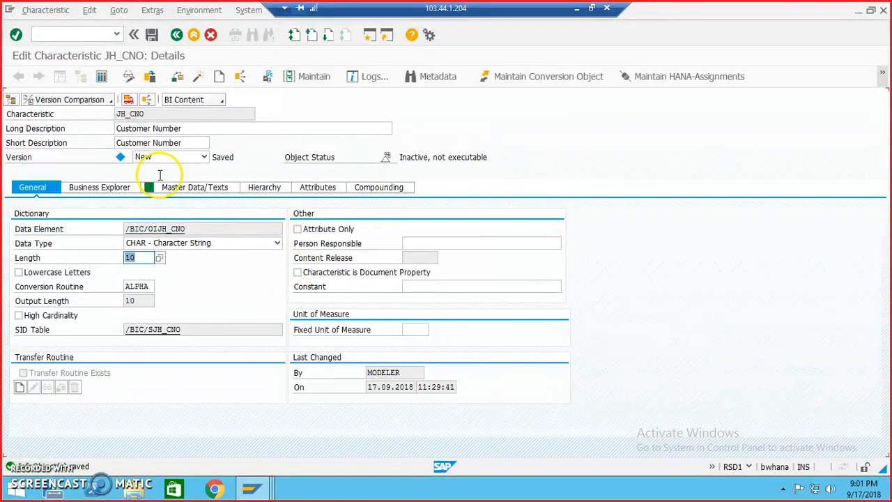
left_click(198, 78)
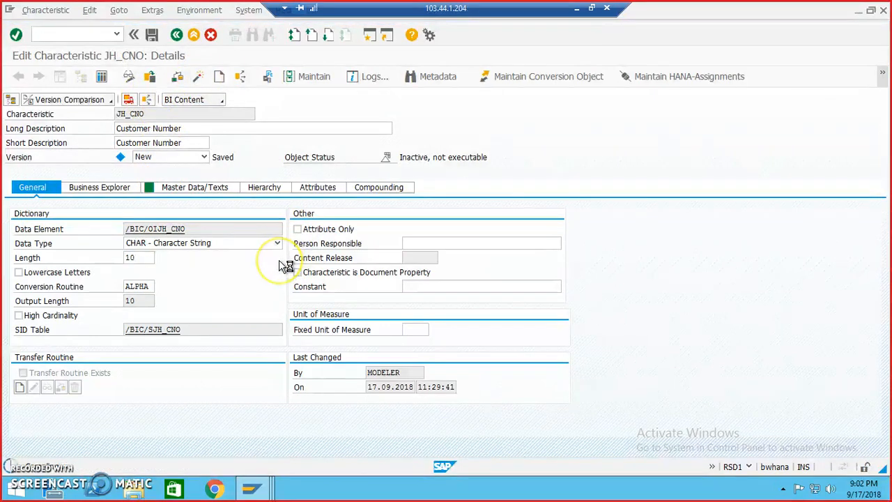
left_click(176, 34)
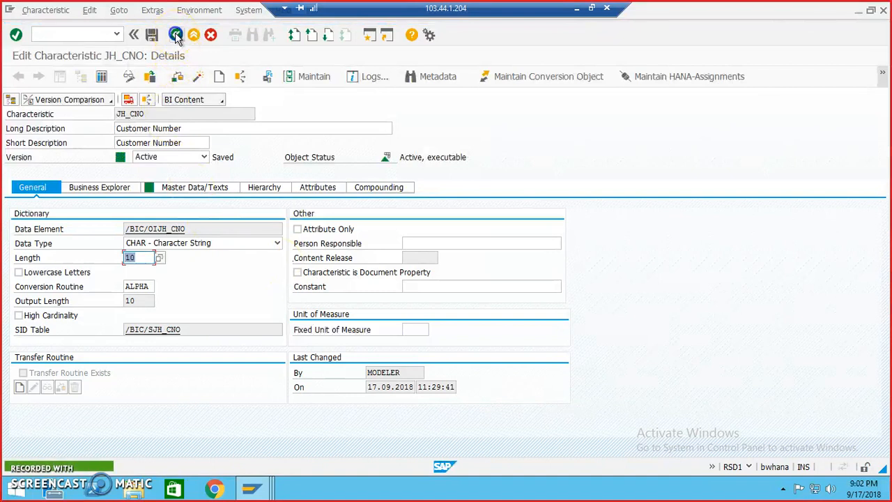
Create the characteristic JH_CNA with data type CHAR - Character String and length 20
left_click(133, 259)
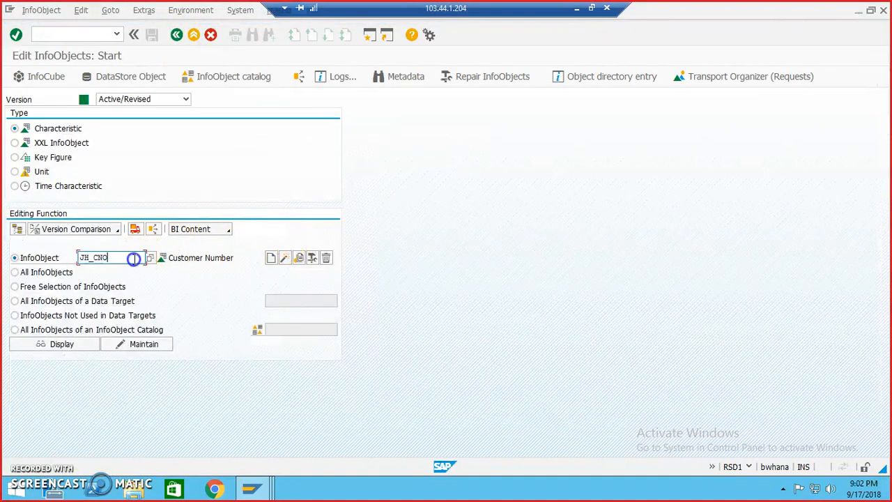
key("BackSpace")
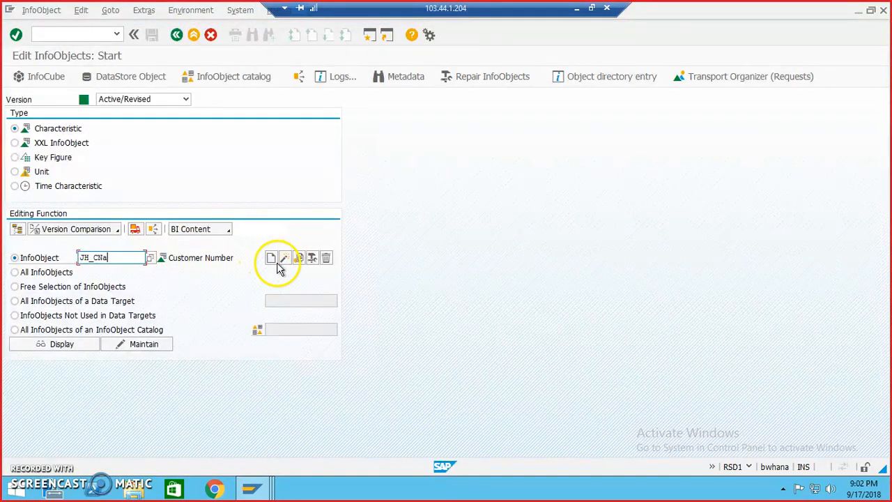
left_click(272, 259)
left_click(277, 193)
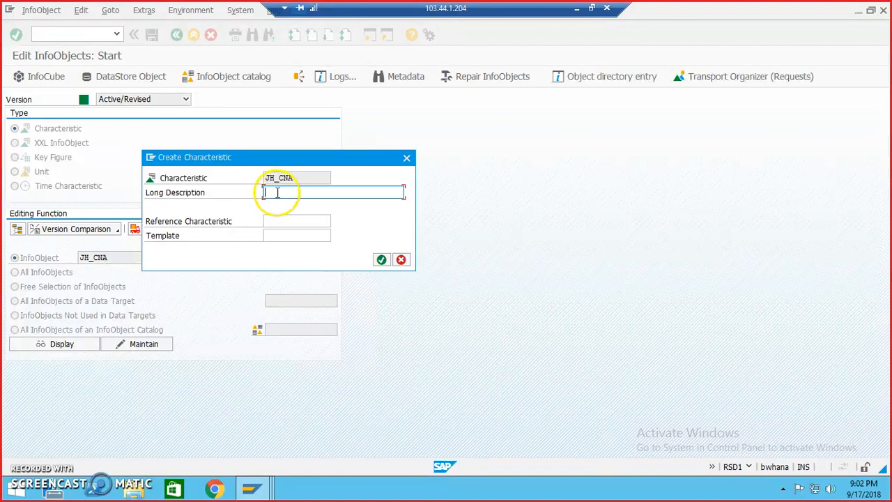
key("Return")
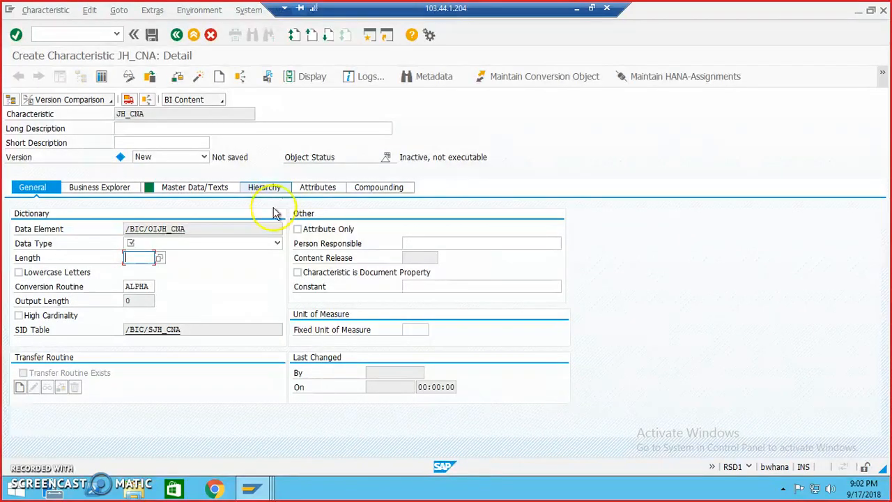
left_click(277, 243)
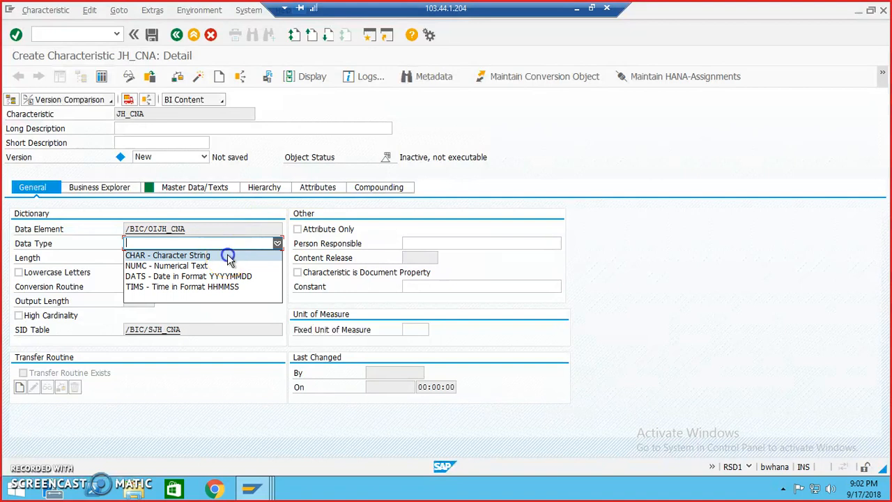
left_click(229, 255)
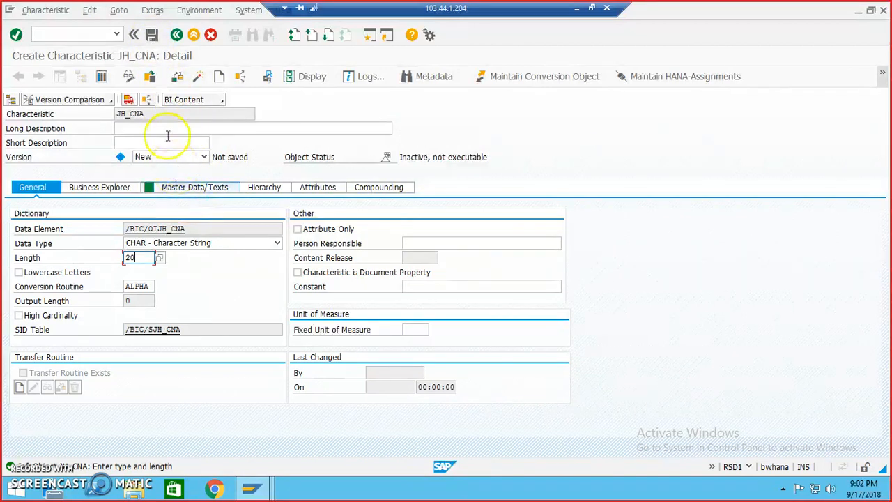
left_click(155, 38)
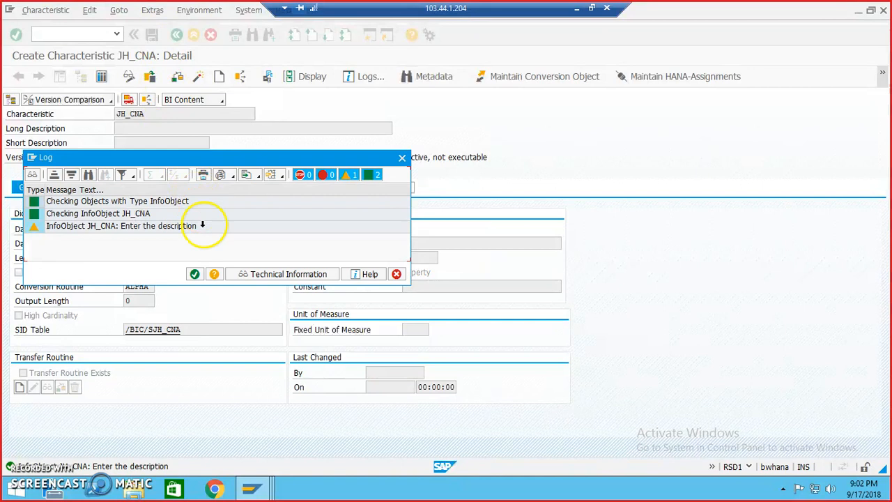
left_click(194, 275)
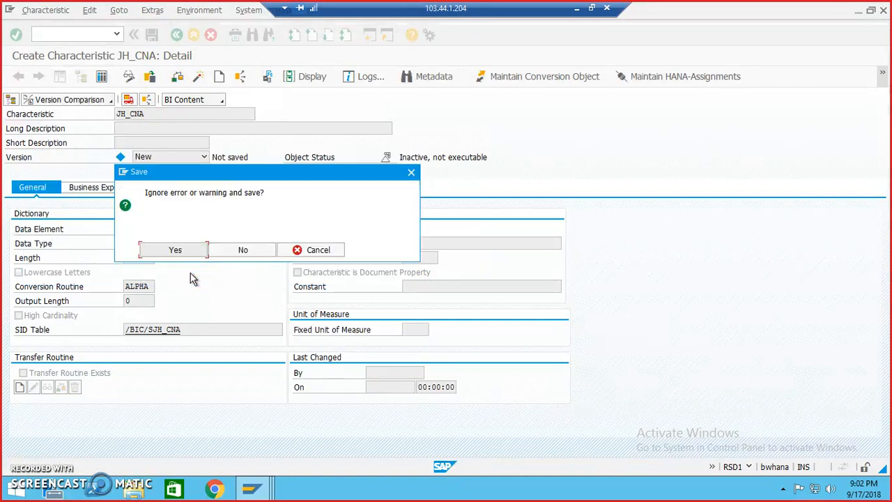
left_click(237, 254)
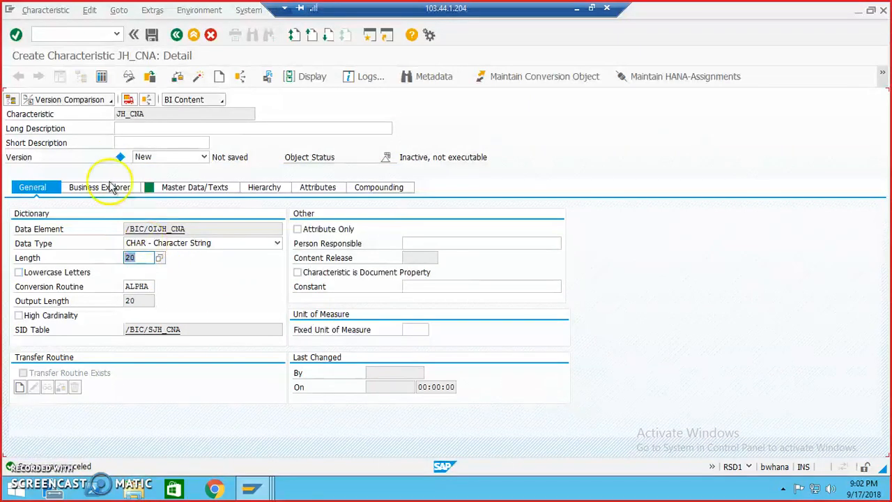
left_click(177, 78)
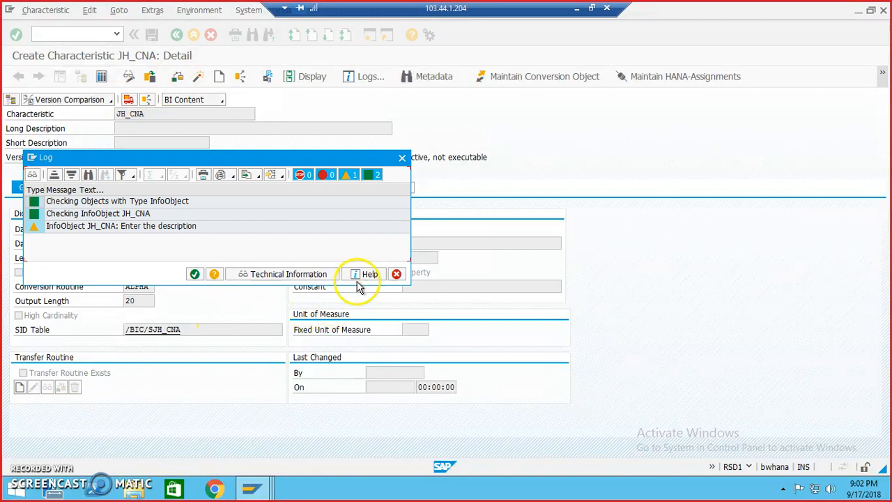
left_click(402, 157)
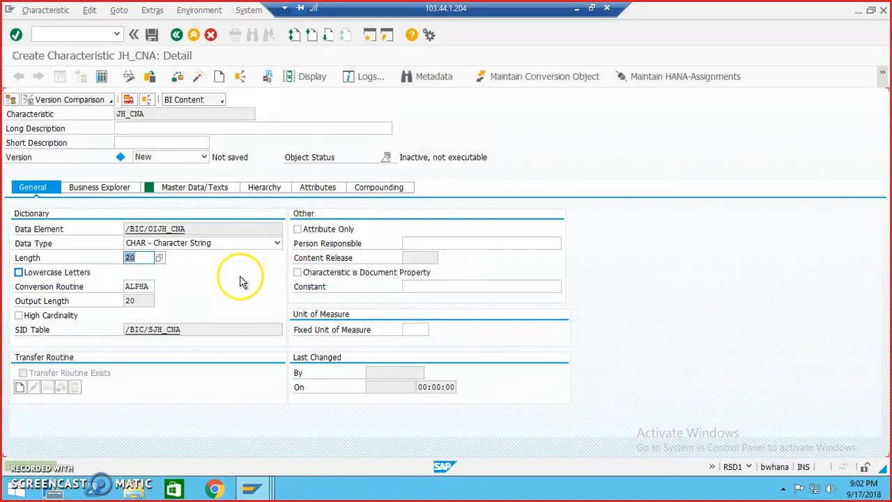
Enter the long description Customer name, then save JH_CNA in package ZJHSOFTECH under workbench request BWHK900322 and activate it
left_click(159, 128)
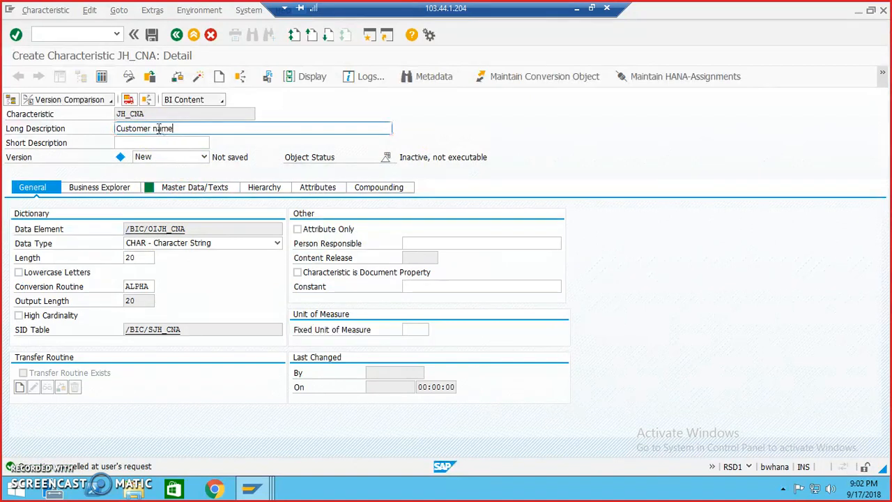
key("Return")
left_click(152, 35)
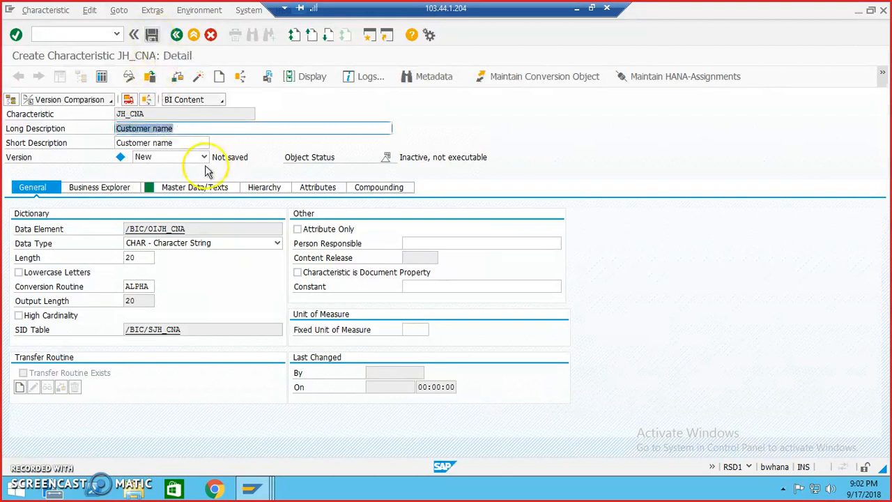
left_click(149, 304)
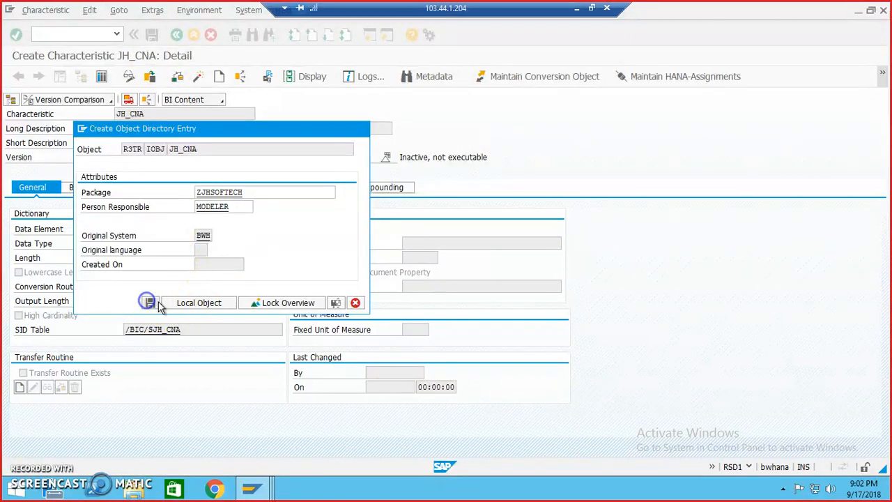
left_click(156, 216)
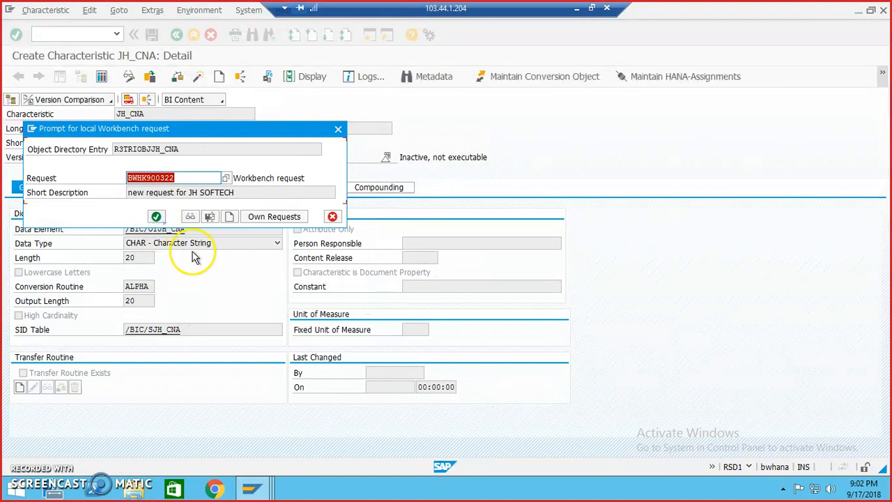
left_click(198, 75)
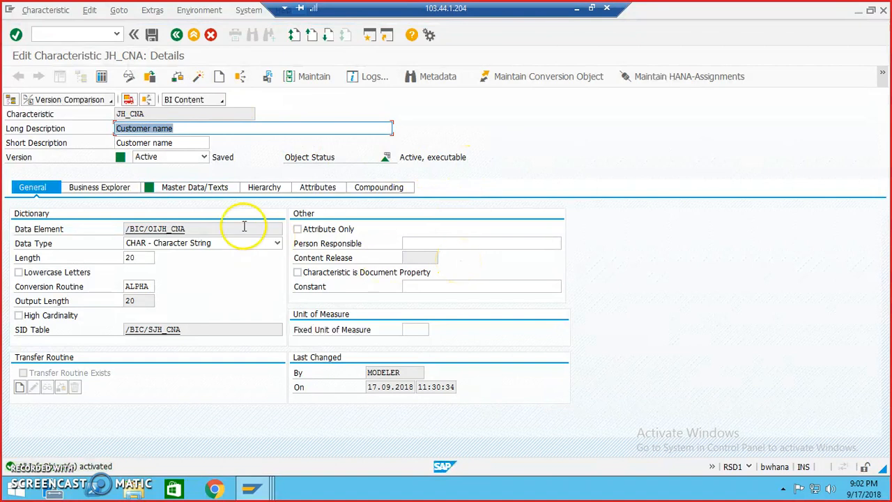
left_click(176, 34)
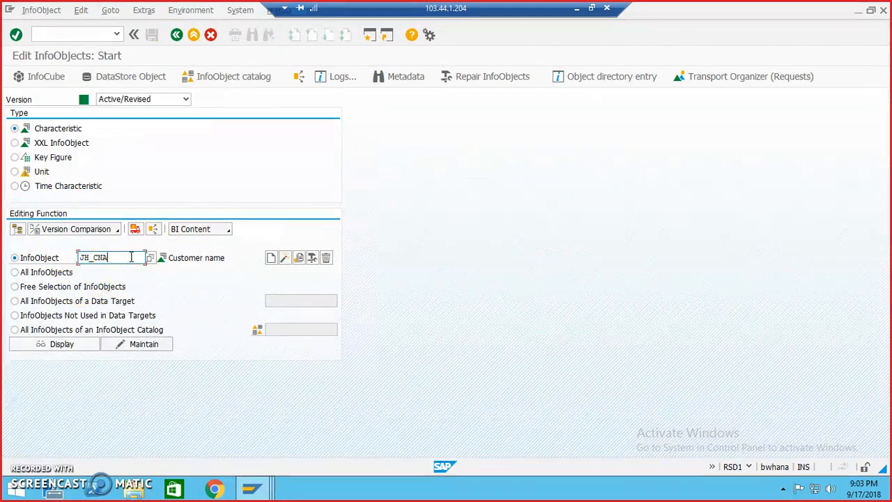
From the InfoObject start screen, create the key figure JH_CPH with the long description Cust phone
key("BackSpace")
key("BackSpace")
type("p")
left_click(207, 333)
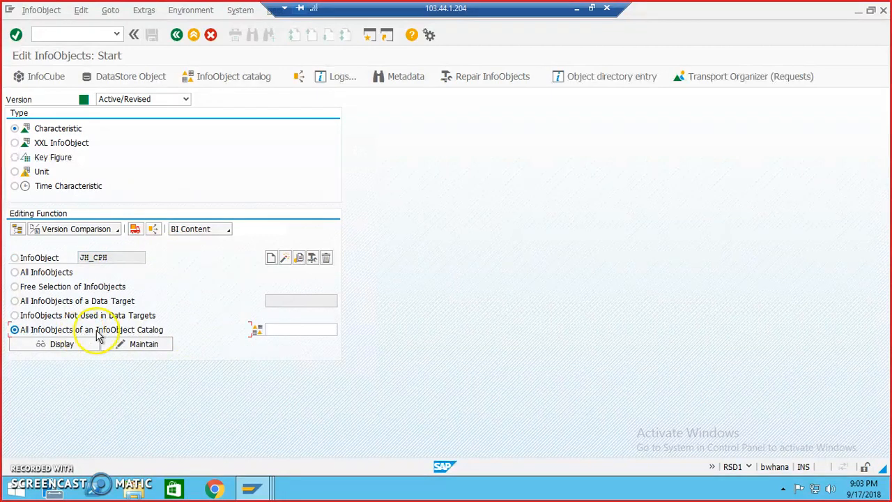
left_click(16, 159)
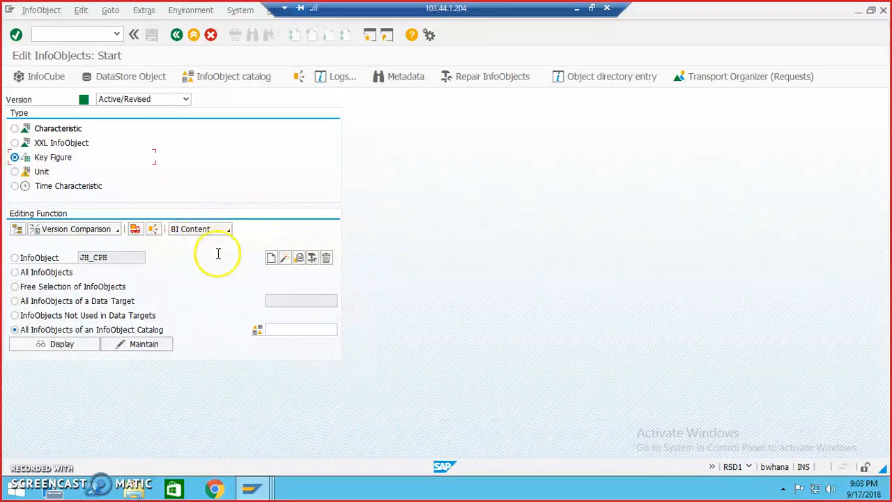
left_click(271, 258)
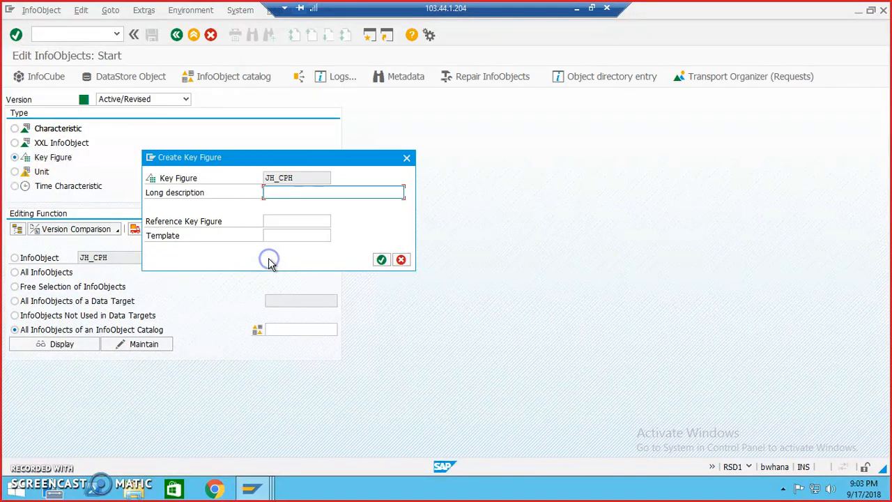
left_click(291, 194)
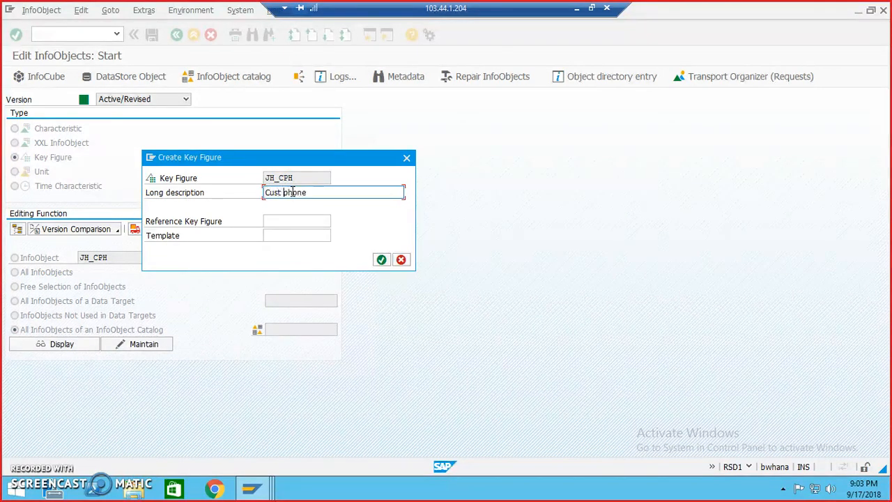
left_click(381, 259)
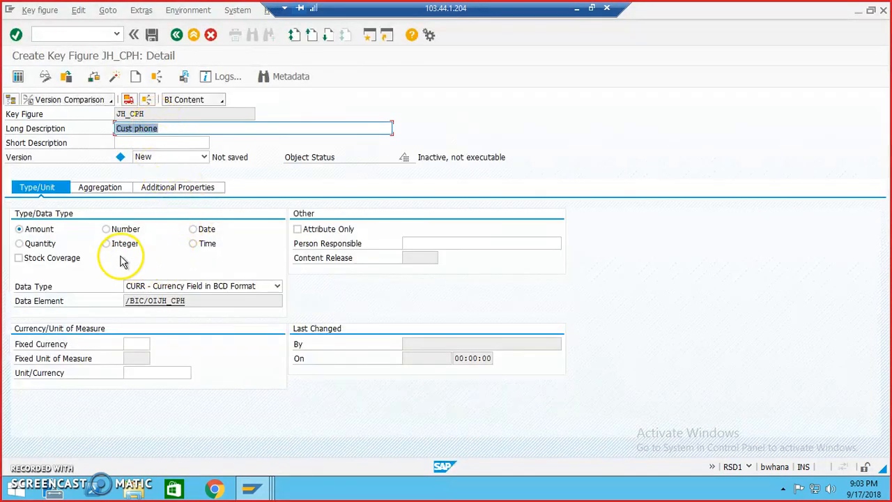
Set the key figure JH_CPH to type Number with data type DEC - Packed Number in BCD Format
left_click(119, 230)
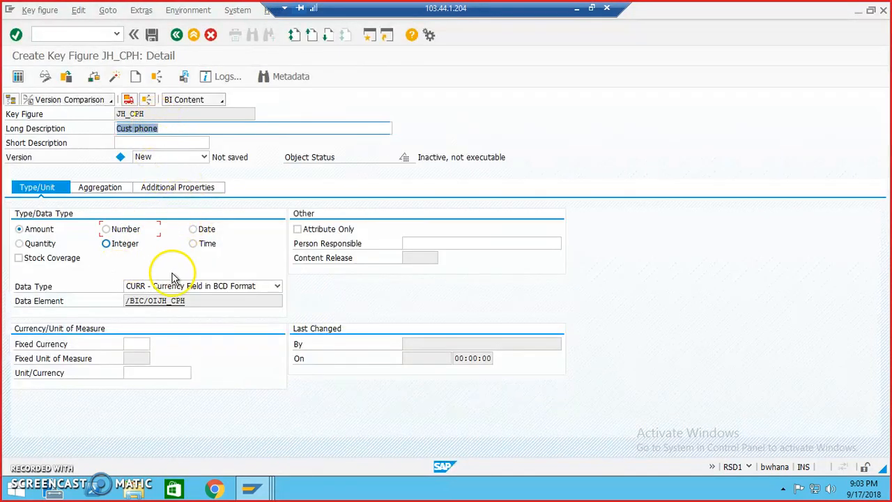
left_click(248, 287)
left_click(256, 298)
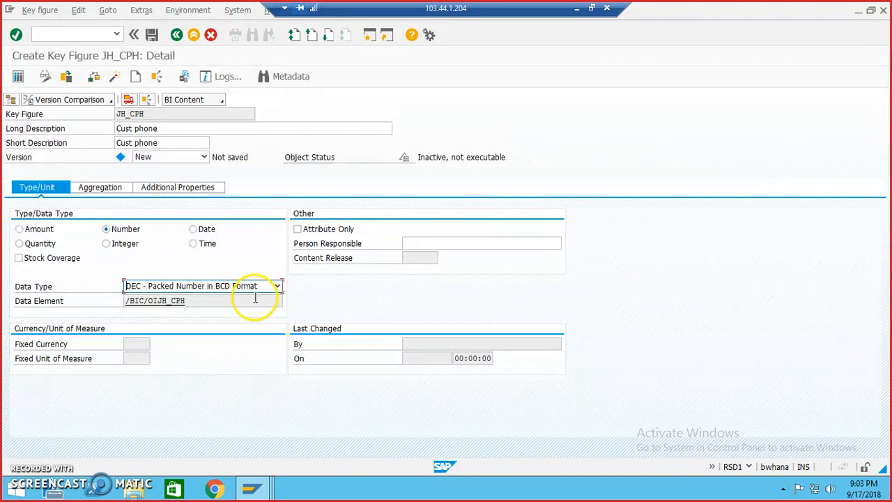
Activate key figure JH_CPH in package ZJHSOFTECH under workbench request BWHK900322 and return to the InfoObject start screen
left_click(115, 76)
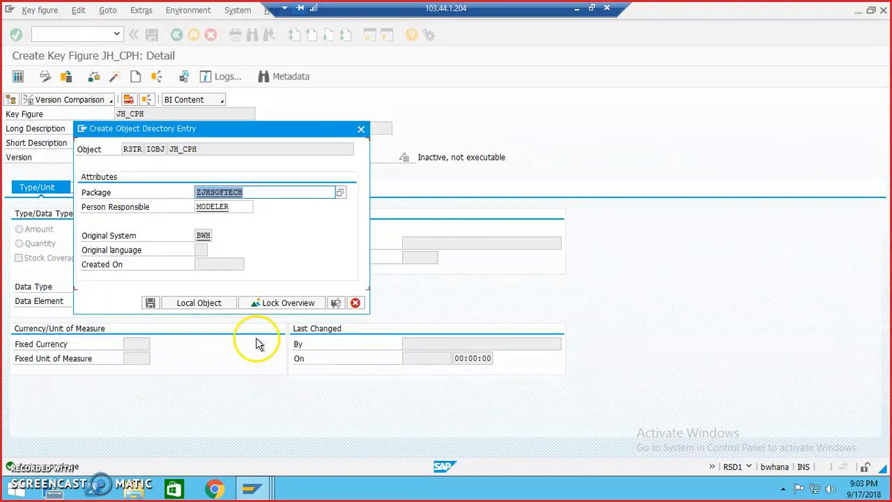
left_click(150, 302)
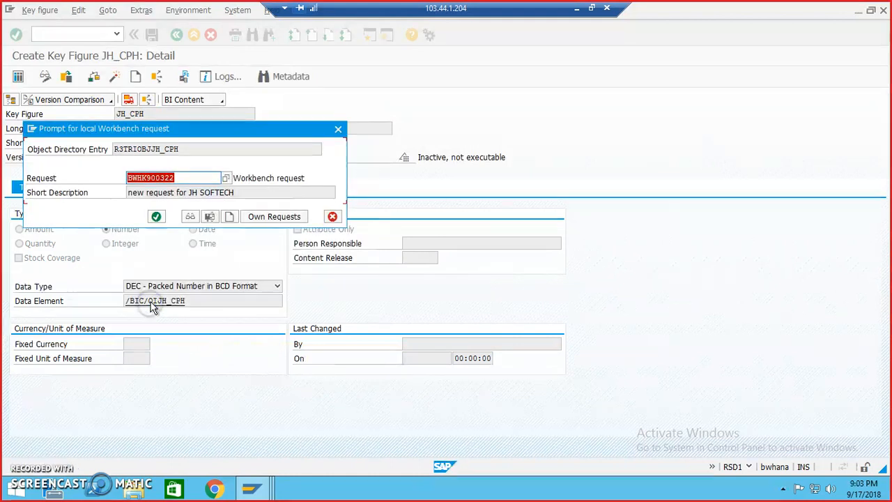
left_click(156, 218)
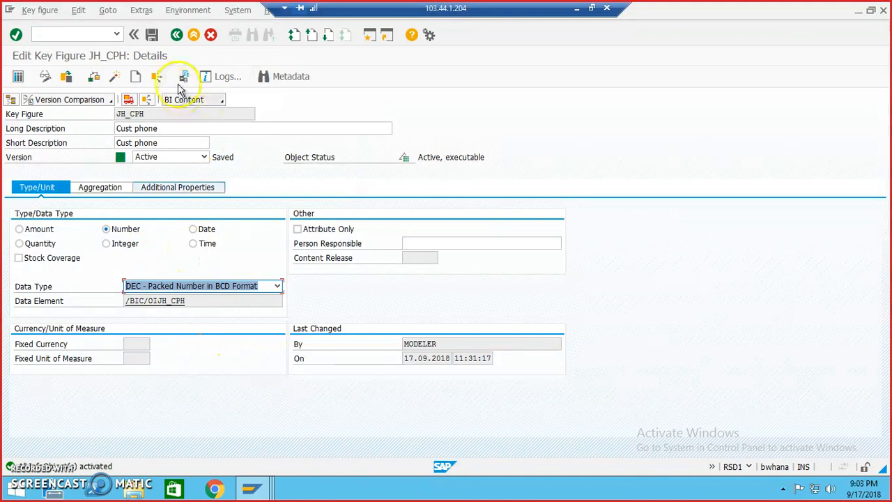
left_click(176, 34)
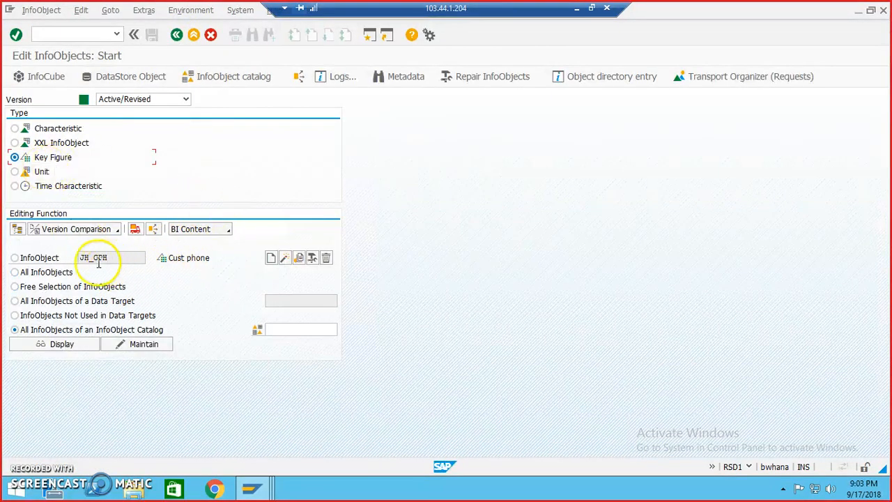
Create the key figure JH_CDT with the long description Date
left_click(35, 257)
left_click(113, 258)
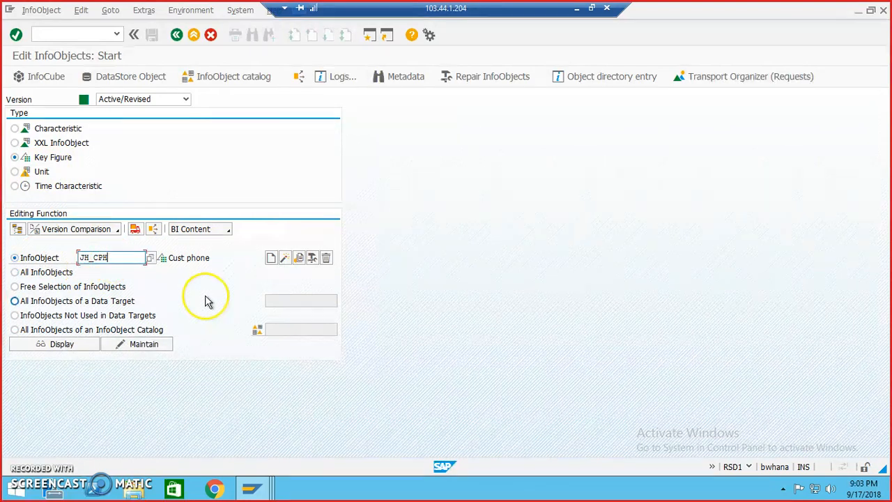
key("BackSpace")
key("BackSpace")
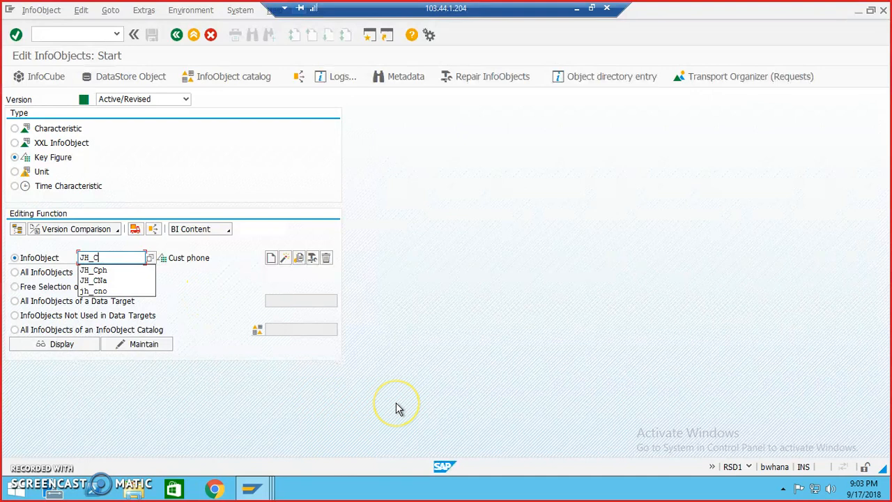
type("dt")
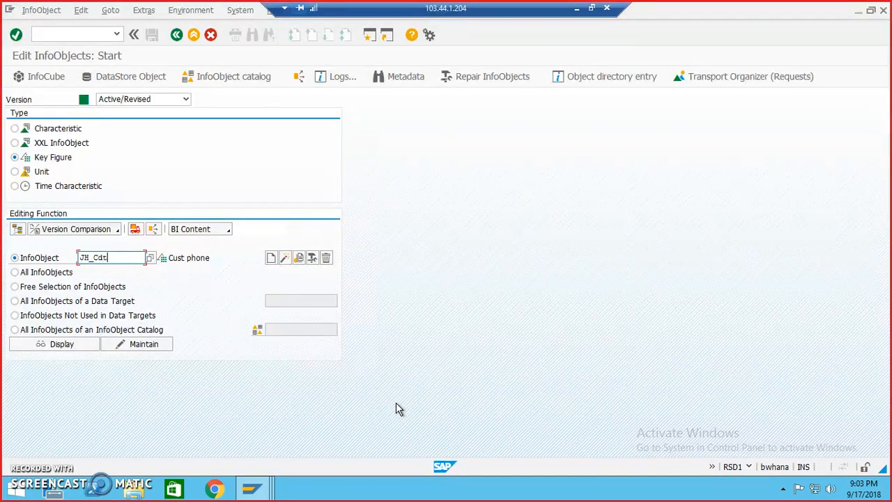
left_click(271, 259)
left_click(302, 189)
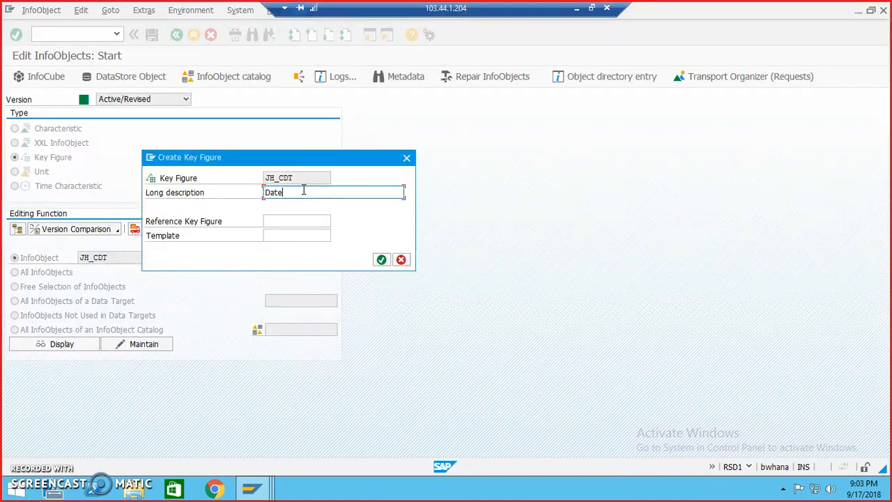
left_click(381, 259)
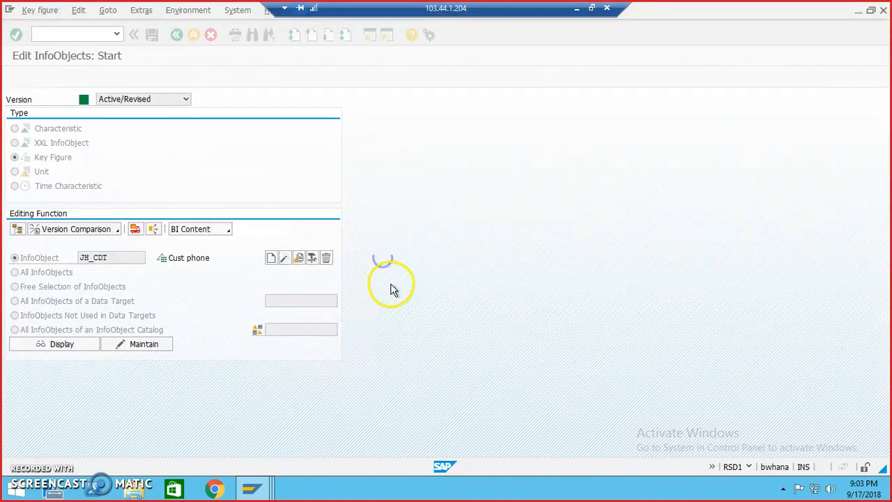
Set the key figure JH_CDT to type Date with data type DATS - Date in Format YYYYMMDD
left_click(193, 229)
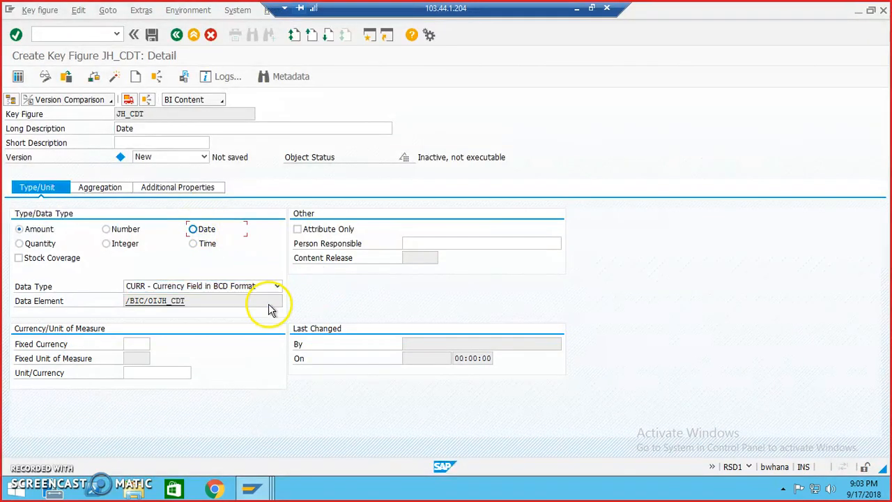
left_click(275, 286)
left_click(251, 308)
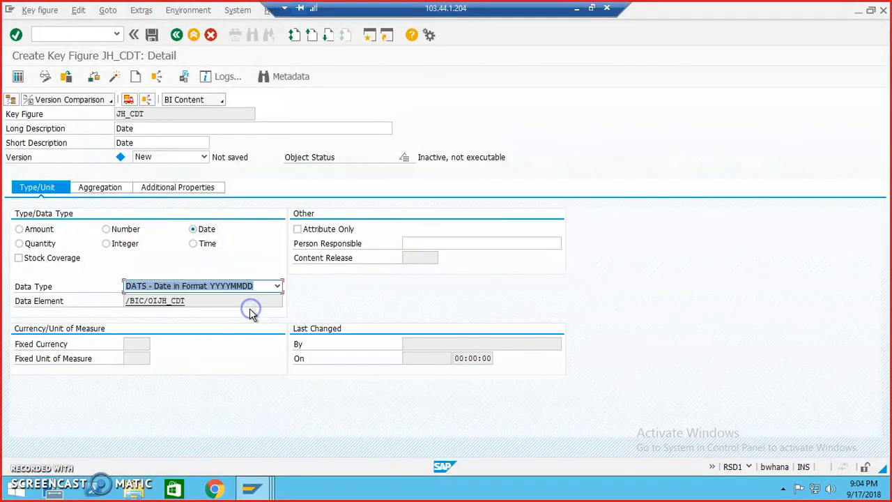
Activate key figure JH_CDT in package ZJHSOFTECH under workbench request BWHK900322 and leave InfoObject editing
left_click(114, 76)
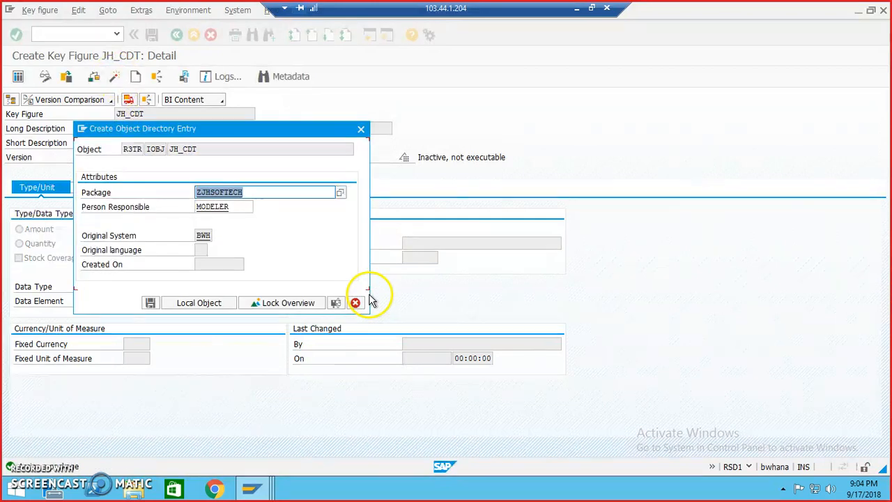
left_click(150, 302)
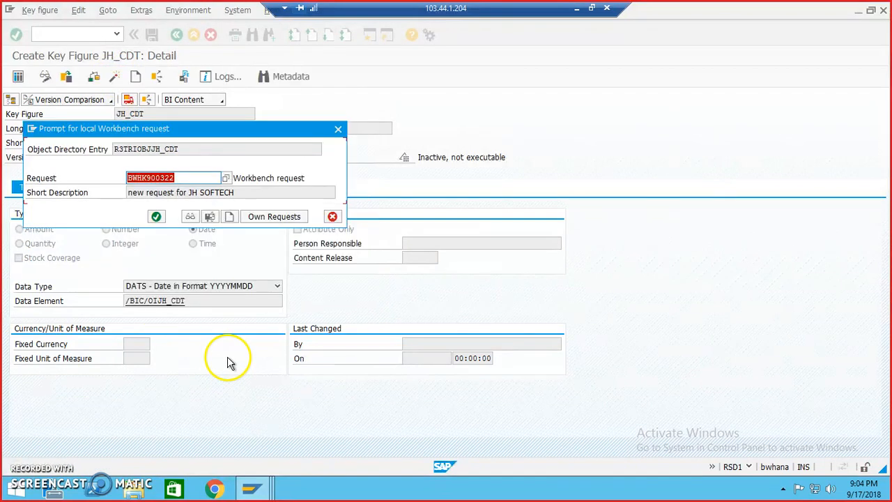
left_click(157, 216)
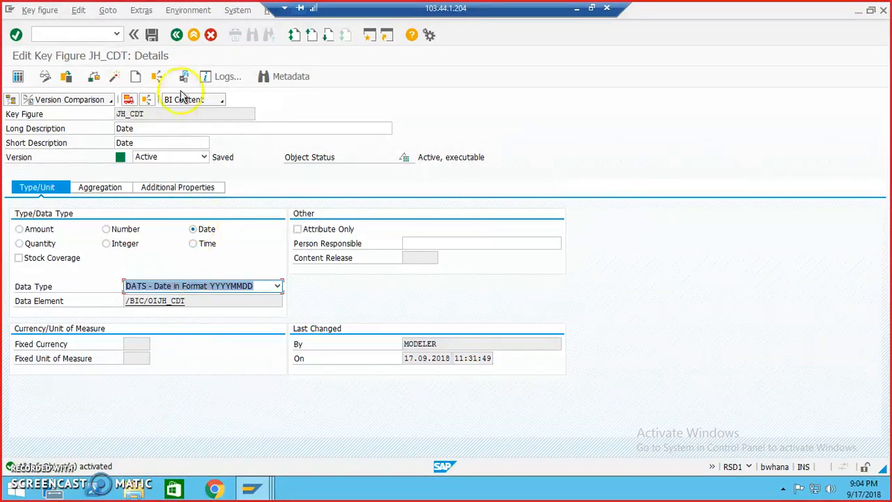
left_click(176, 35)
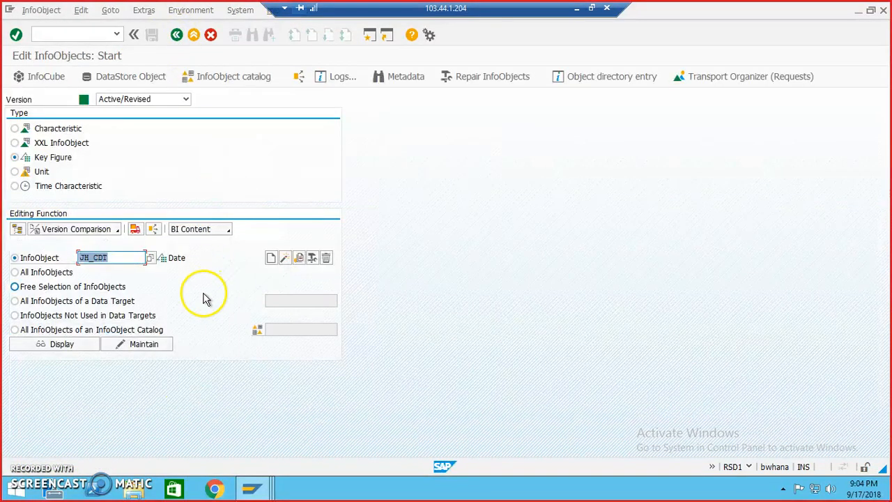
left_click(177, 37)
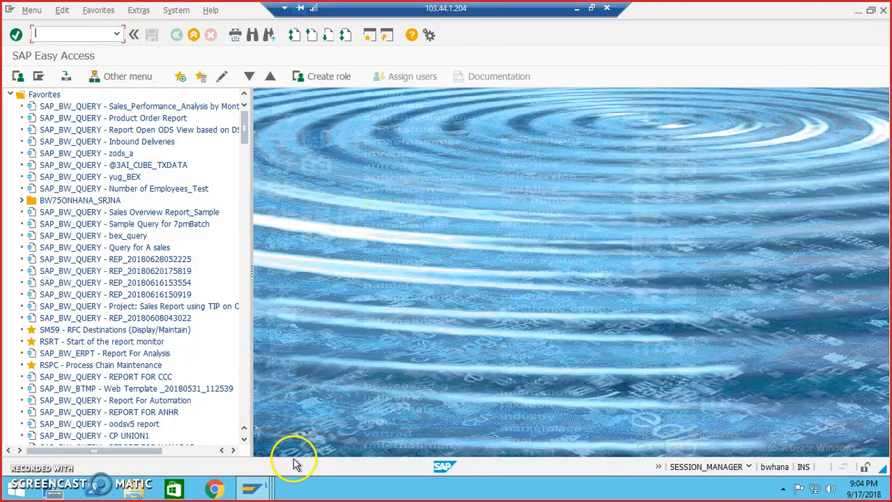
Switch to the Data Warehousing Workbench and create the InfoArea jhsoft_ia with the long description JH SOFTECH info Area
mouse_move(253, 487)
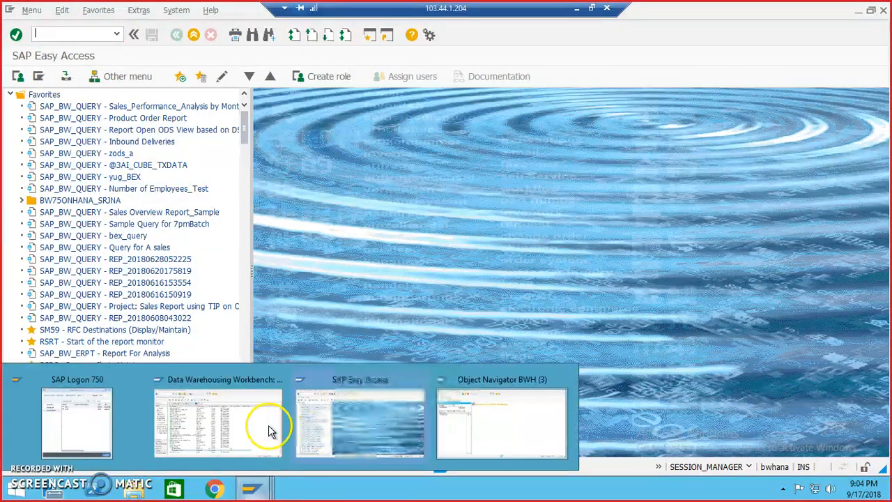
left_click(245, 423)
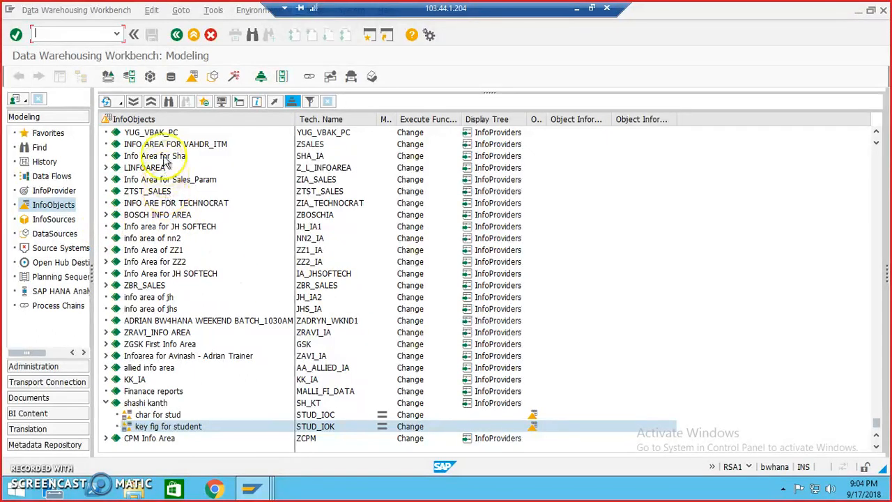
right_click(141, 121)
left_click(322, 176)
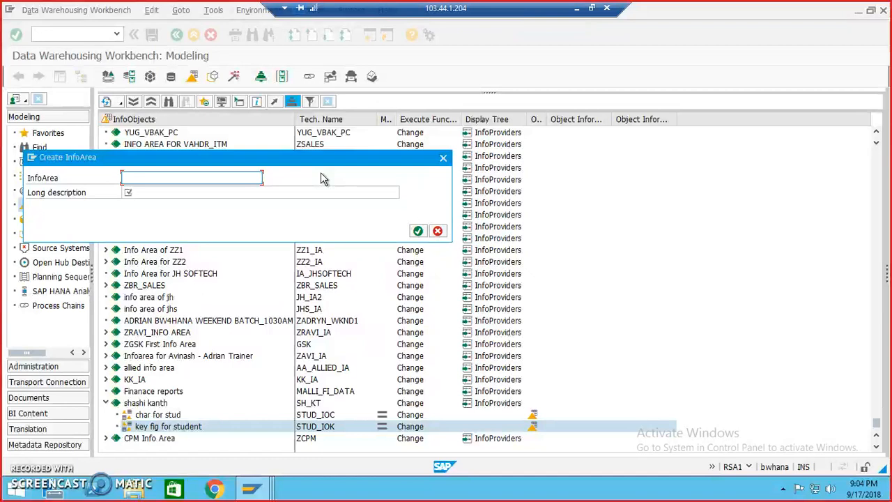
type("zsh")
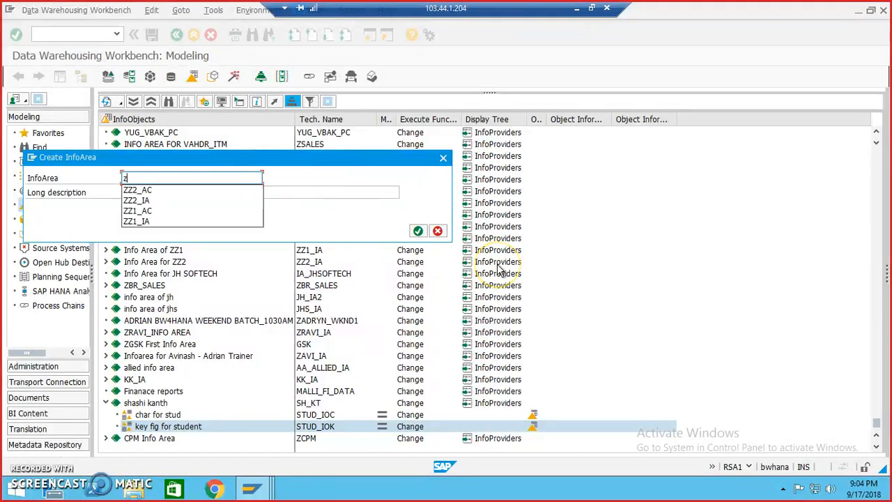
key("BackSpace")
key("BackSpace")
key("BackSpace")
type("jhs")
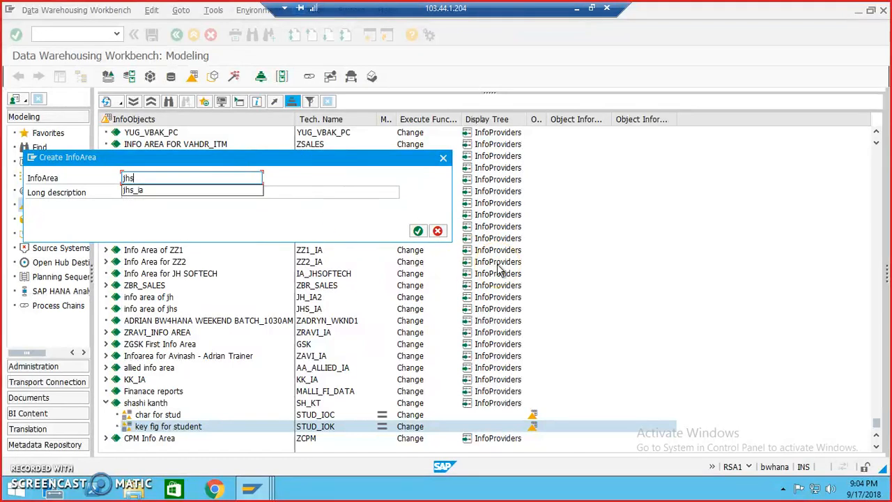
type("oft")
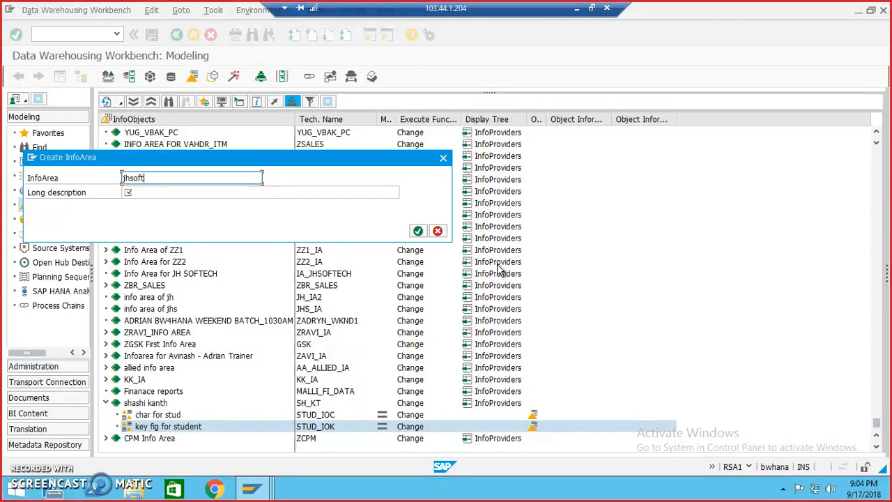
type("_ia")
key("Tab")
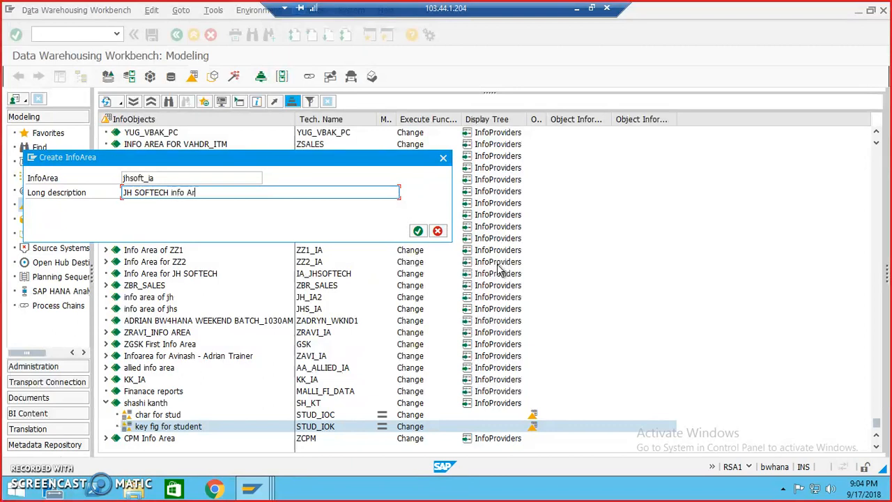
key("Return")
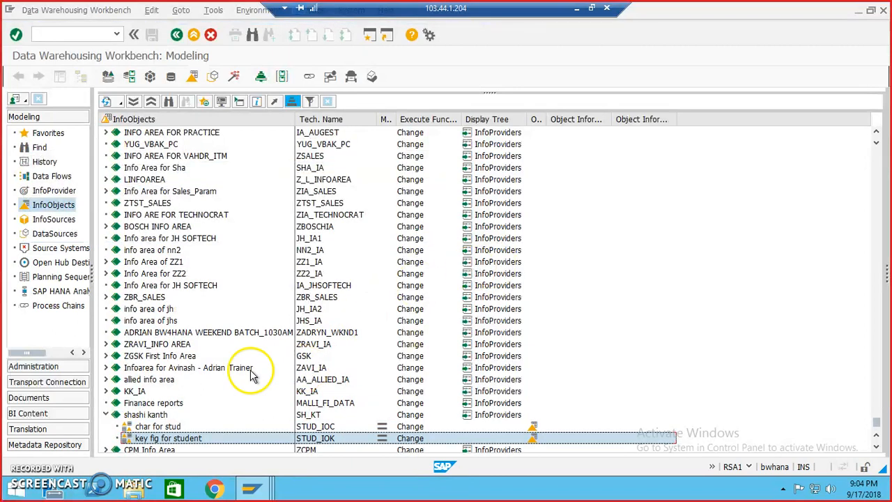
Try to create the characteristic InfoObject catalog jh_ioc, described as Chars for JH, under JH SOFTECH info Area
right_click(190, 438)
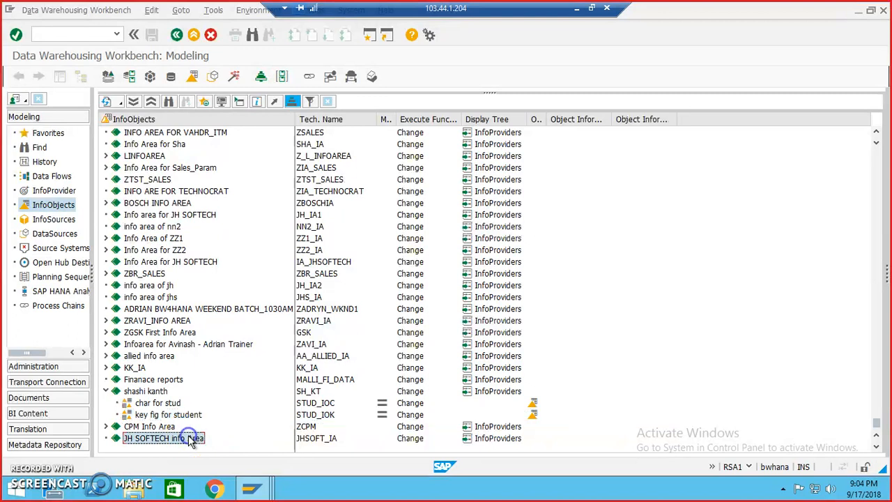
left_click(237, 425)
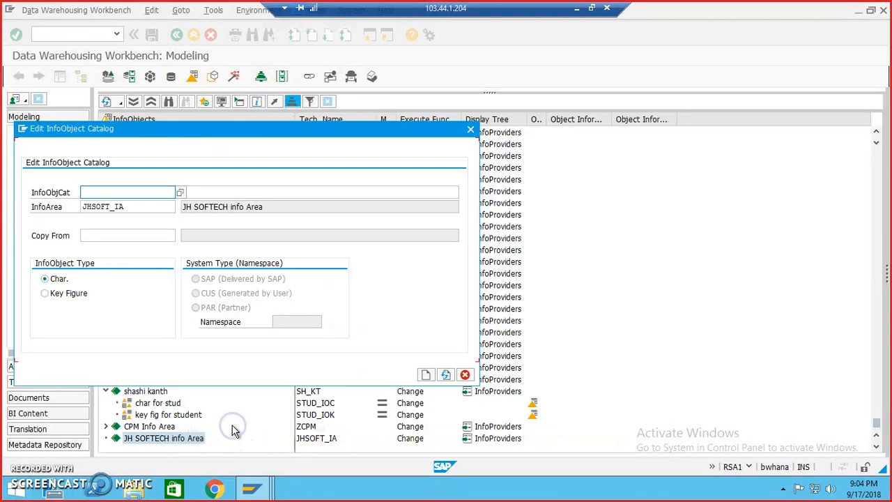
left_click(98, 193)
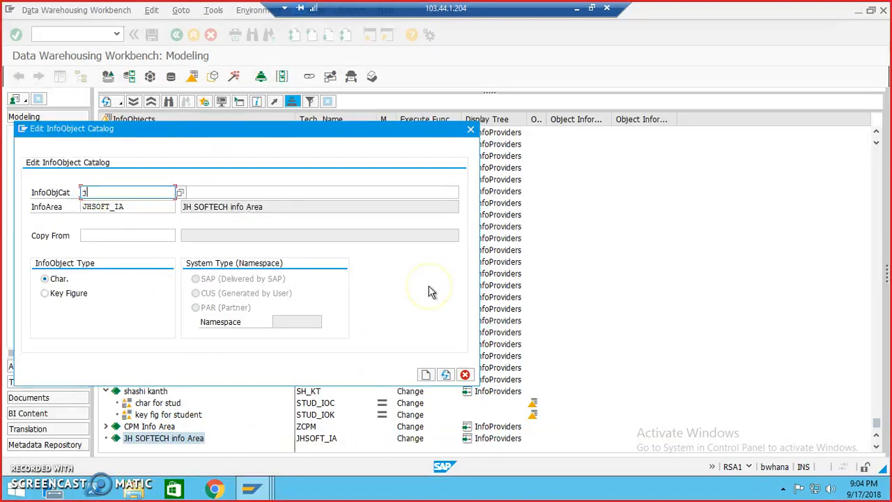
type("jh_ico")
key("Tab")
key("shift+Tab")
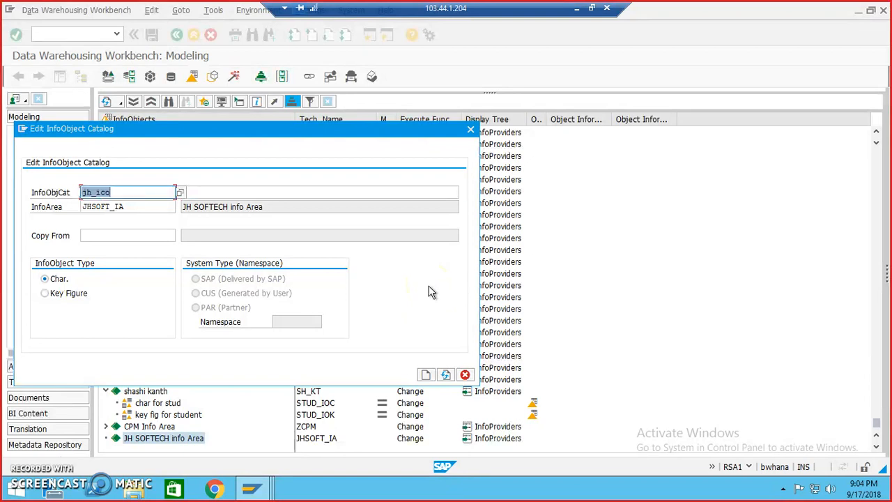
key("Tab")
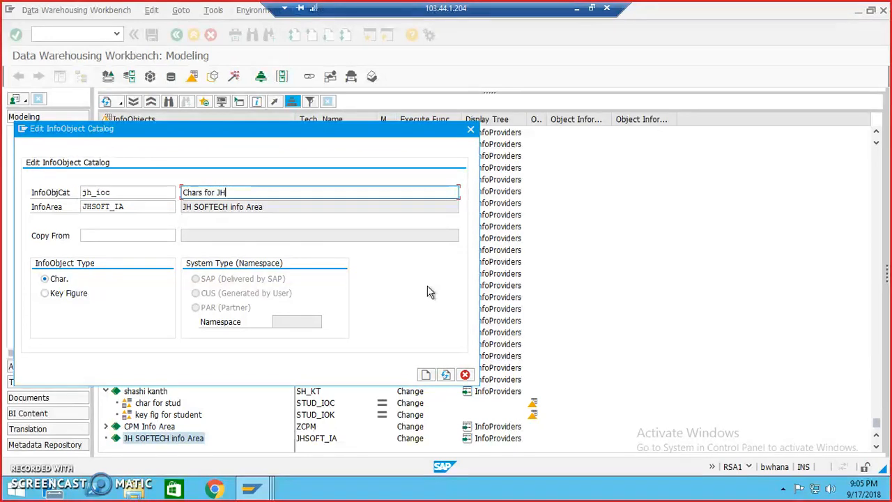
left_click(426, 374)
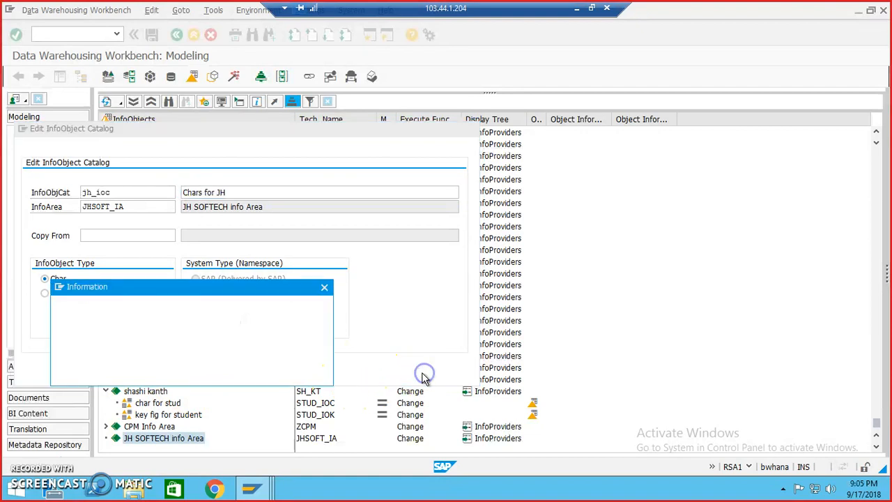
left_click(301, 374)
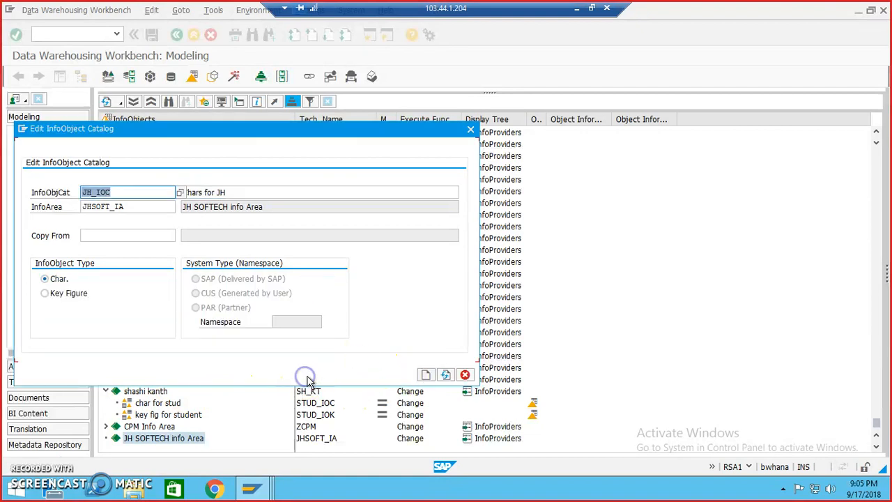
Try to create the catalog under the name JH1_IOC instead, and leave its editor, closing the object directory entry
double_click(95, 193)
left_click(93, 194)
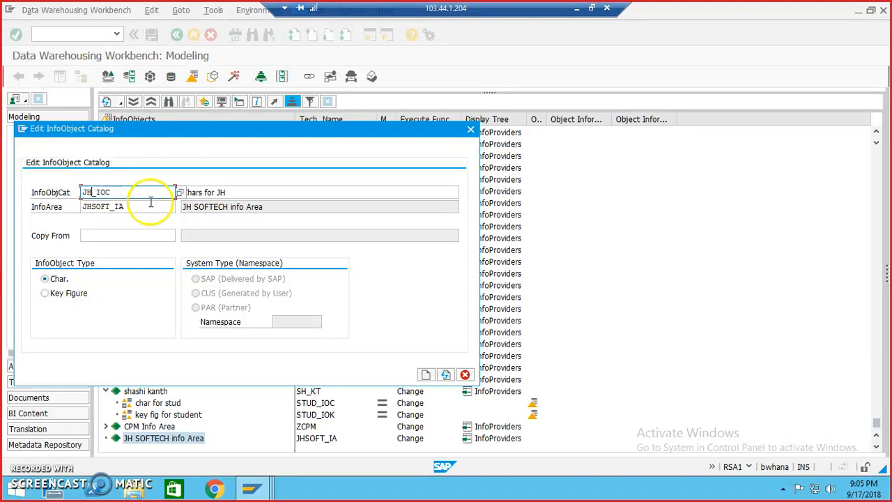
type("1")
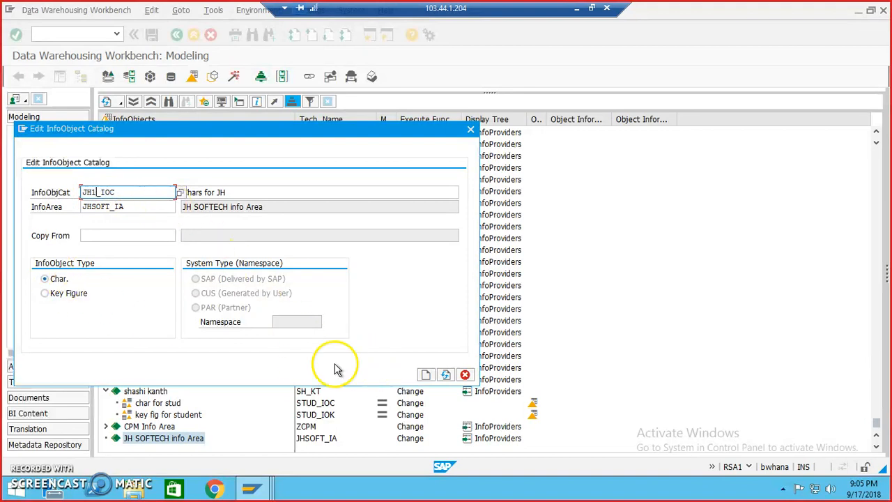
left_click(426, 374)
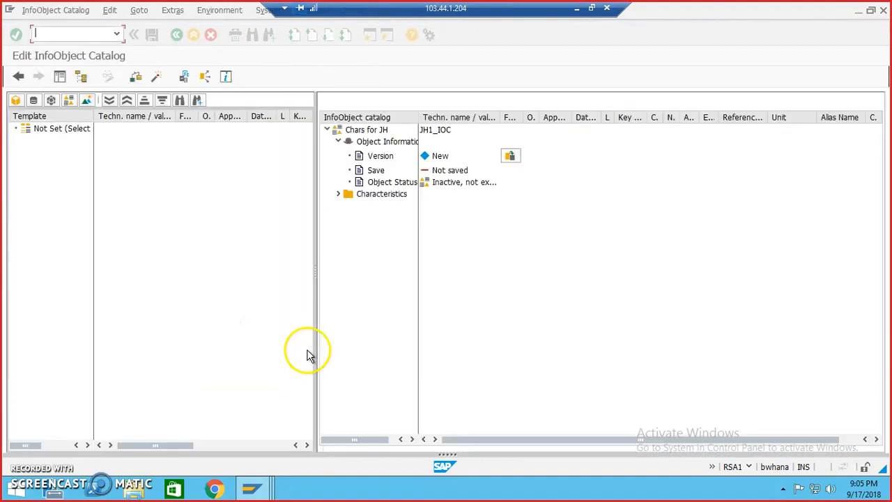
left_click(176, 34)
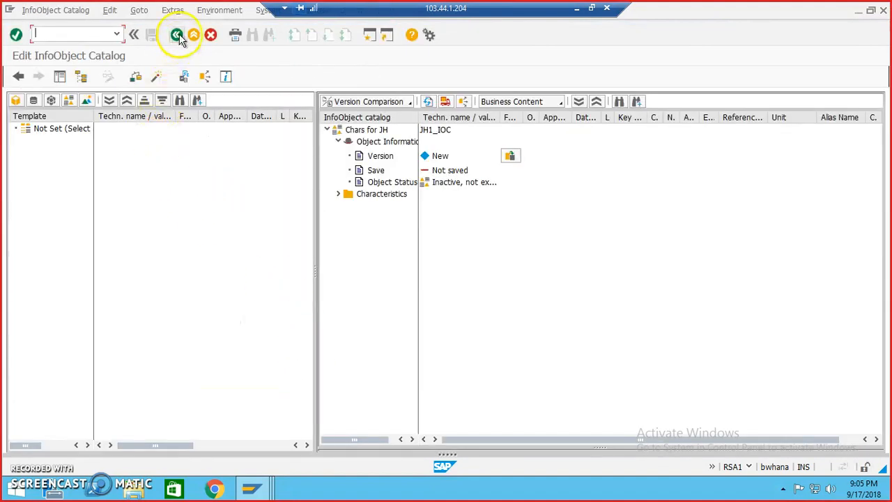
left_click(172, 279)
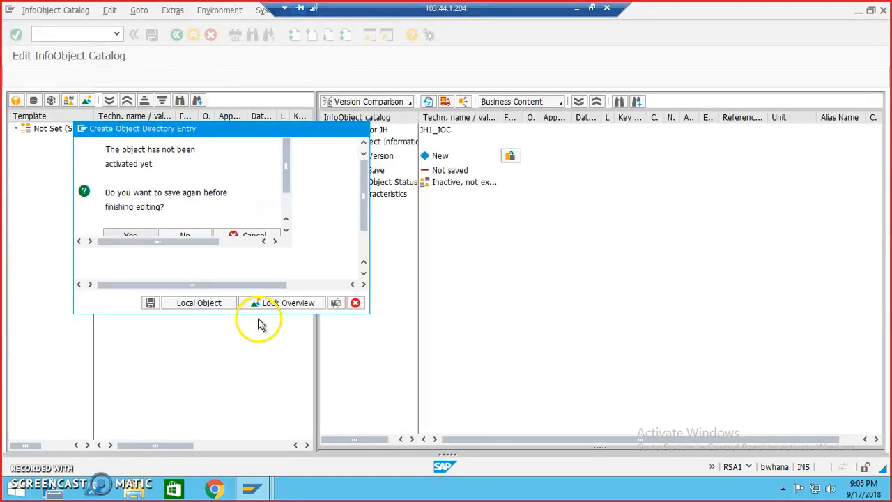
left_click(362, 131)
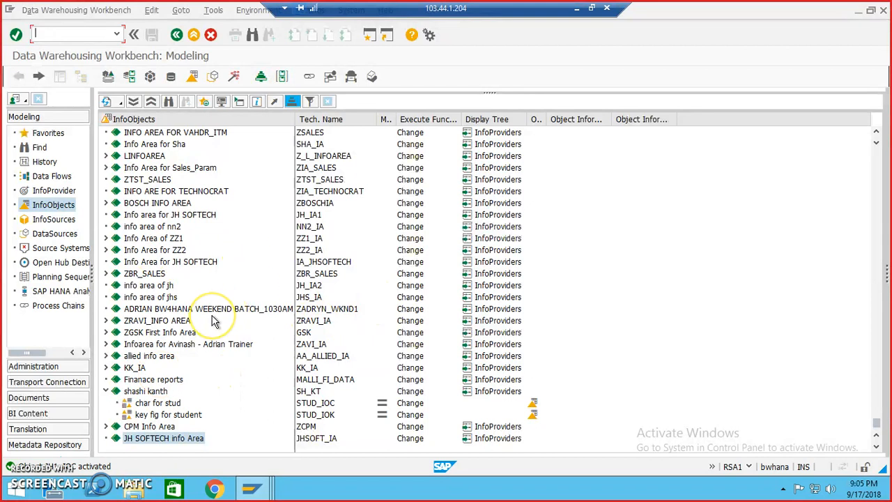
Create the characteristic InfoObject catalog JH1_IOC with the description jh softech chars under JH SOFTECH info Area
left_click(189, 438)
right_click(189, 439)
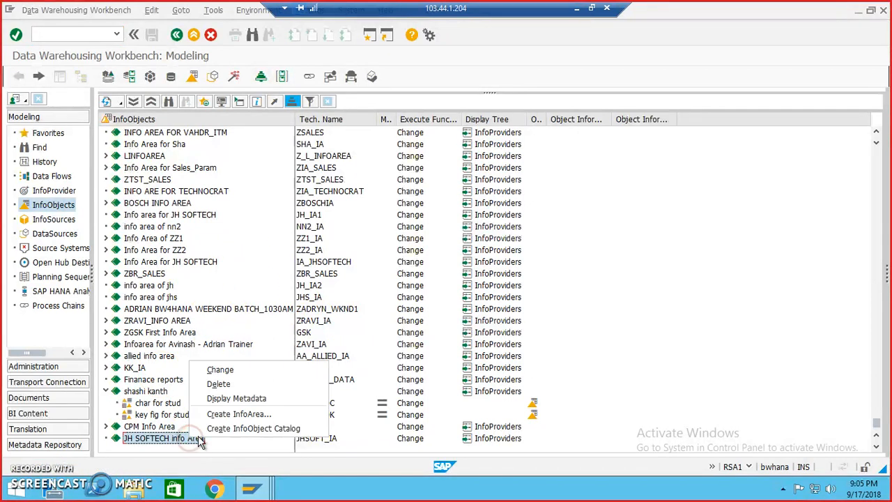
left_click(231, 429)
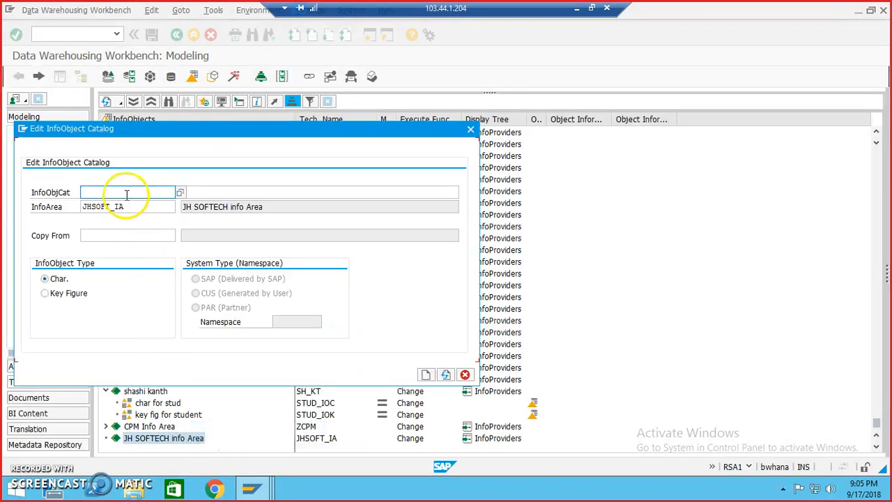
left_click(127, 195)
key("Down")
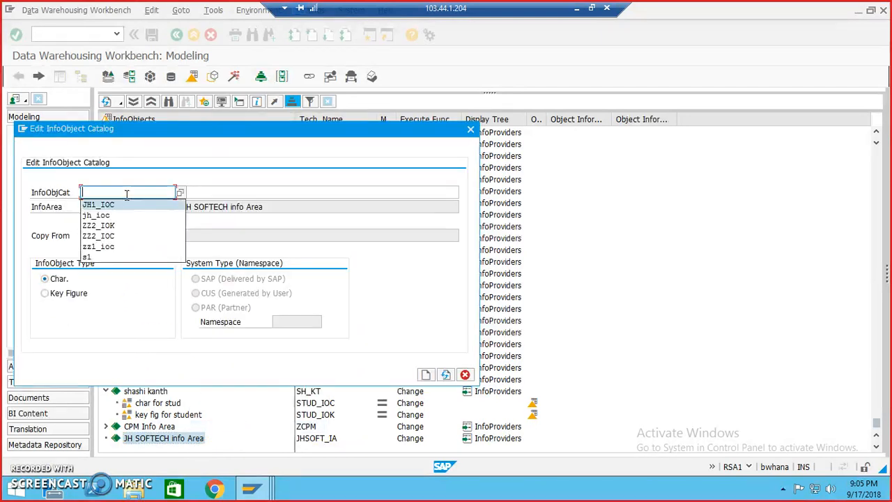
key("Return")
key("Tab")
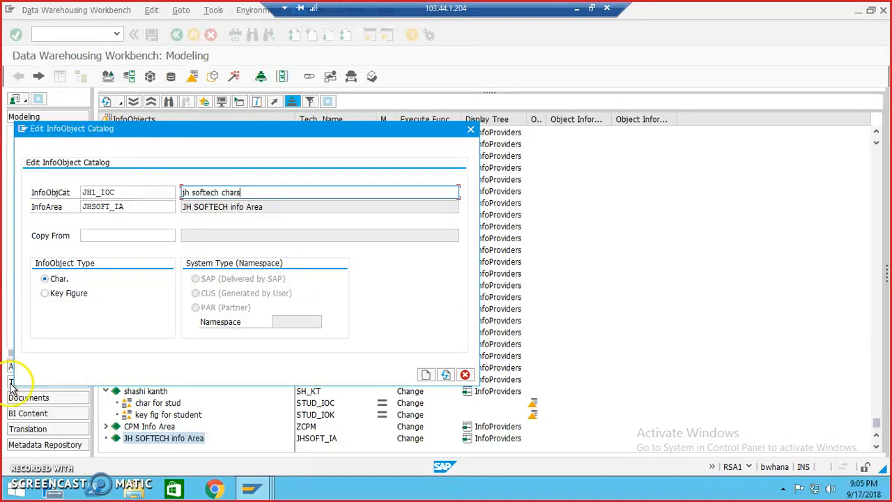
left_click(426, 375)
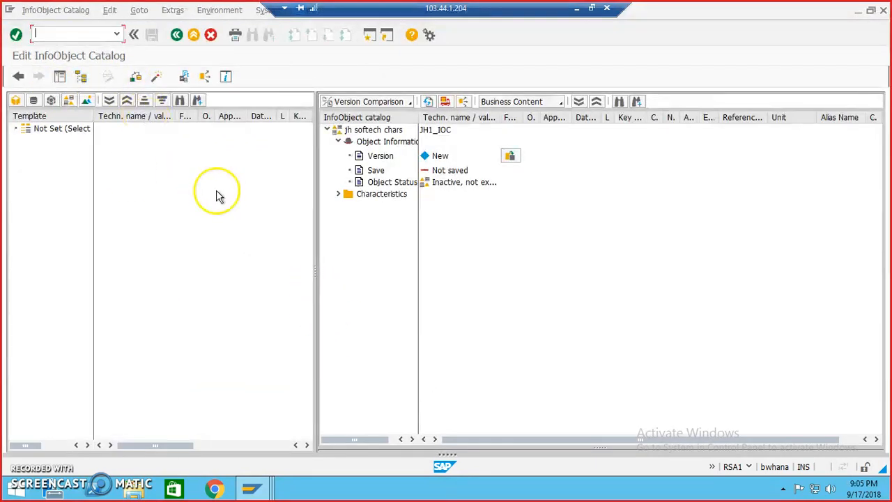
Start direct InfoObject input for the catalog's Characteristics folder, search for jh*, and enter JH_CNO as the first InfoObject
left_click(338, 194)
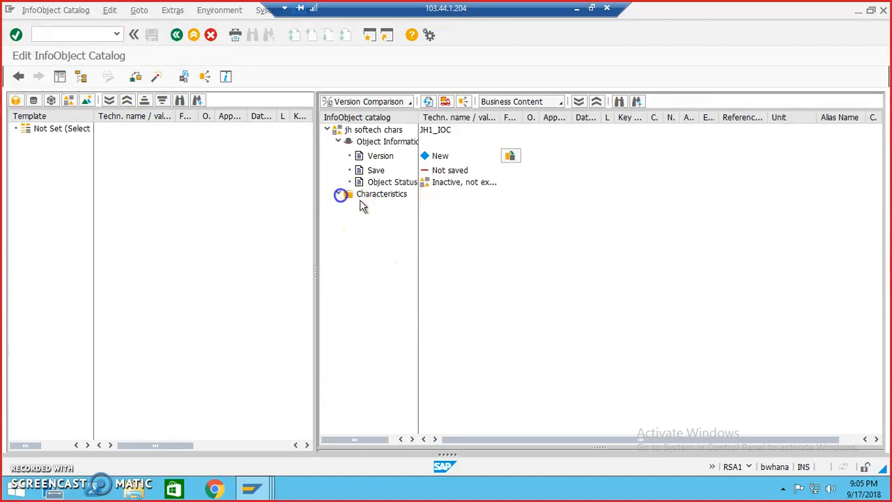
left_click(389, 195)
right_click(389, 198)
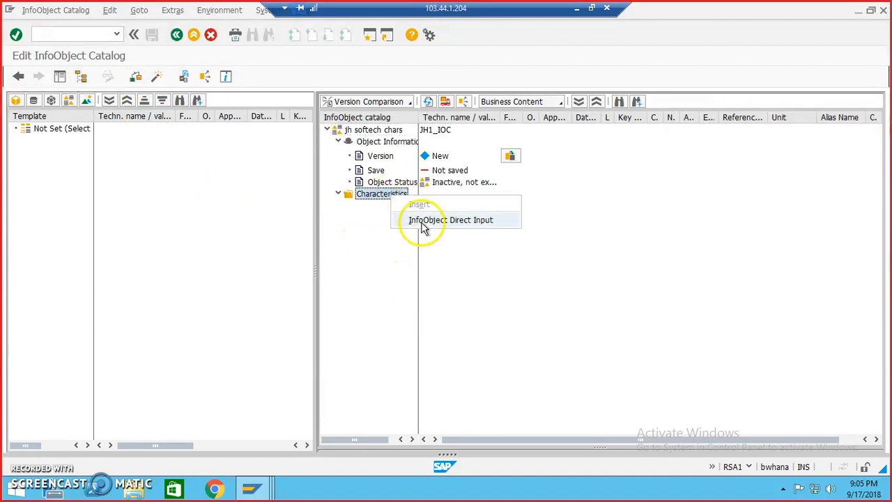
left_click(424, 222)
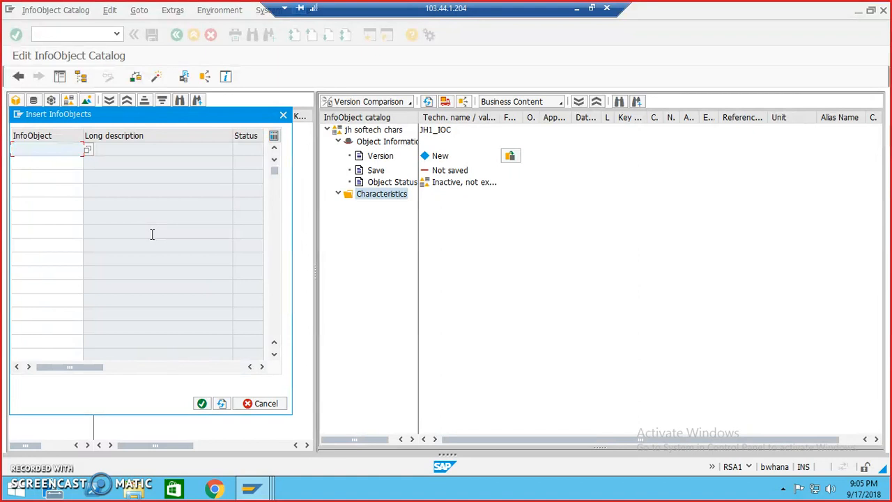
type("jh")
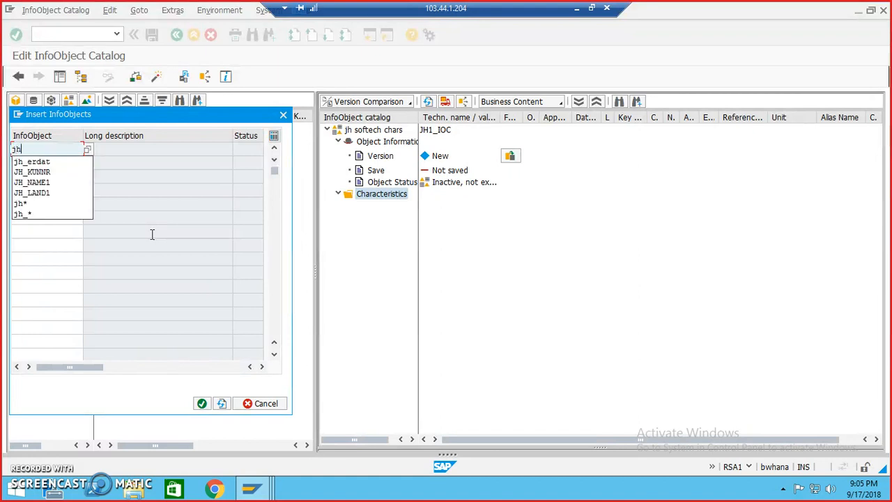
type("*")
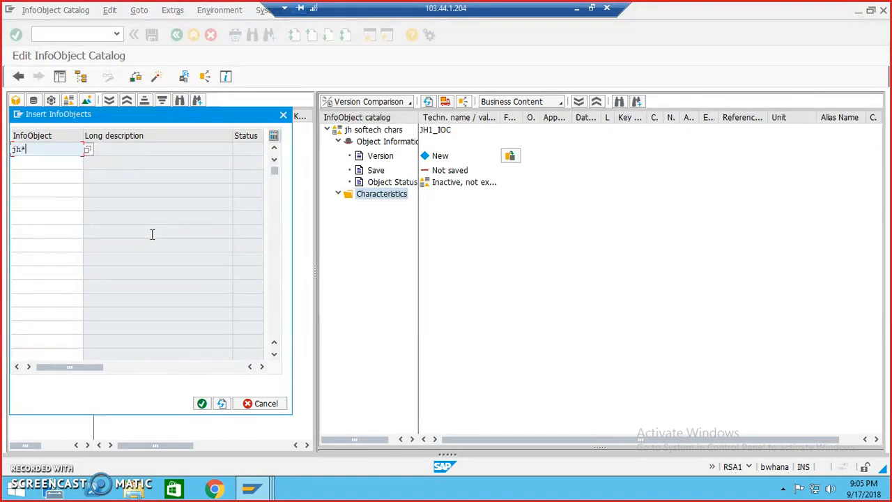
left_click(88, 151)
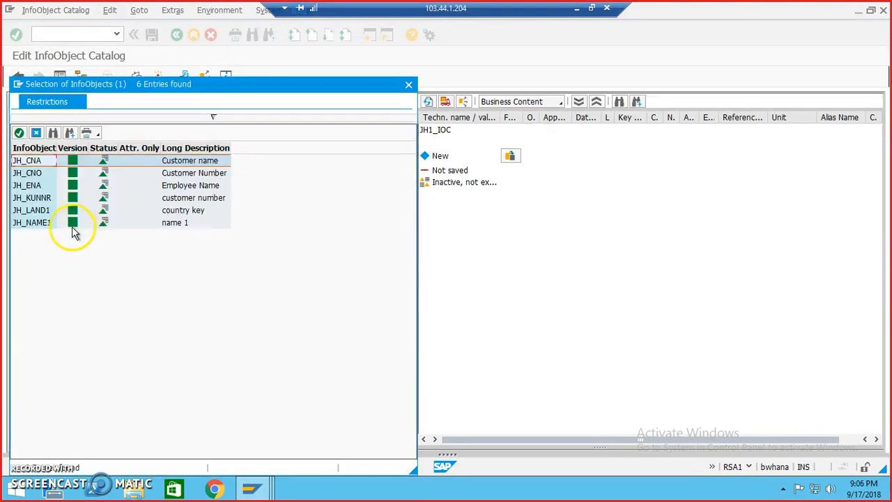
double_click(34, 172)
Add JH_CNA as the second InfoObject and transfer both entries into the JH1_IOC catalog
left_click(80, 164)
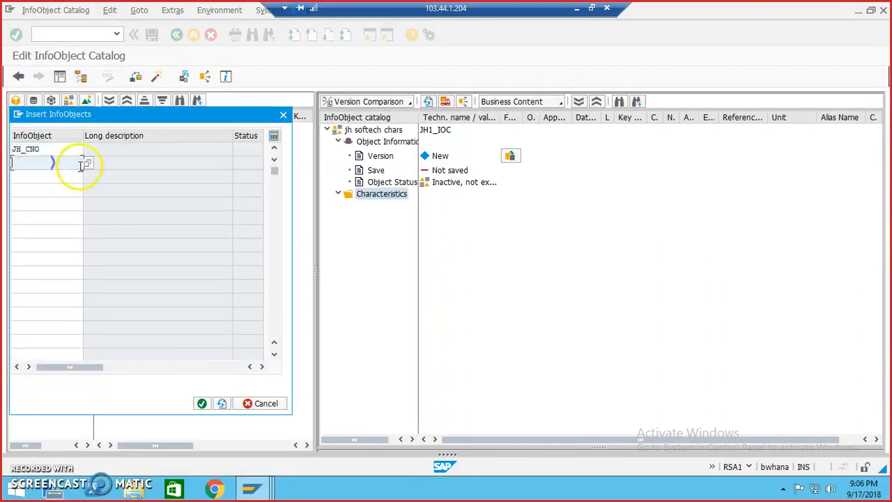
type("jh")
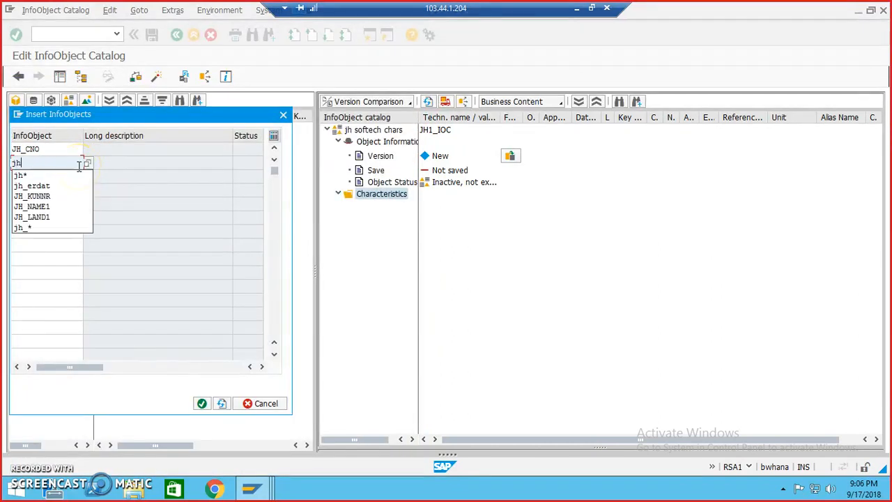
type("*")
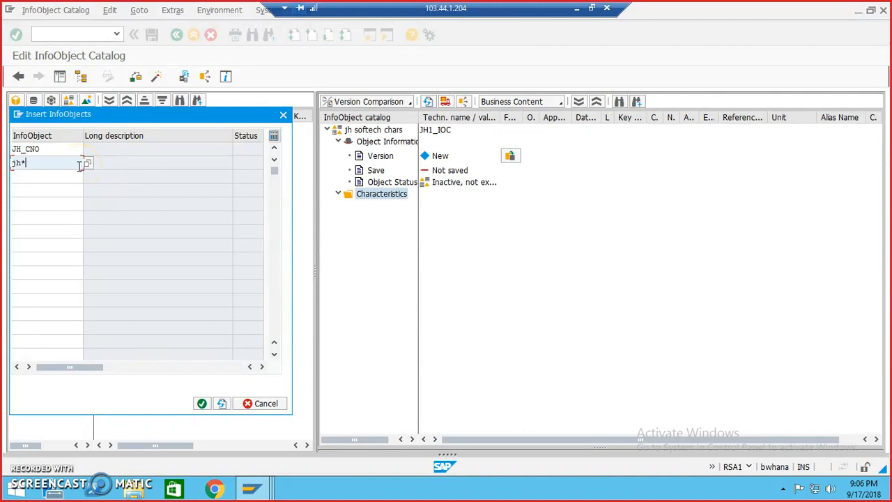
left_click(89, 167)
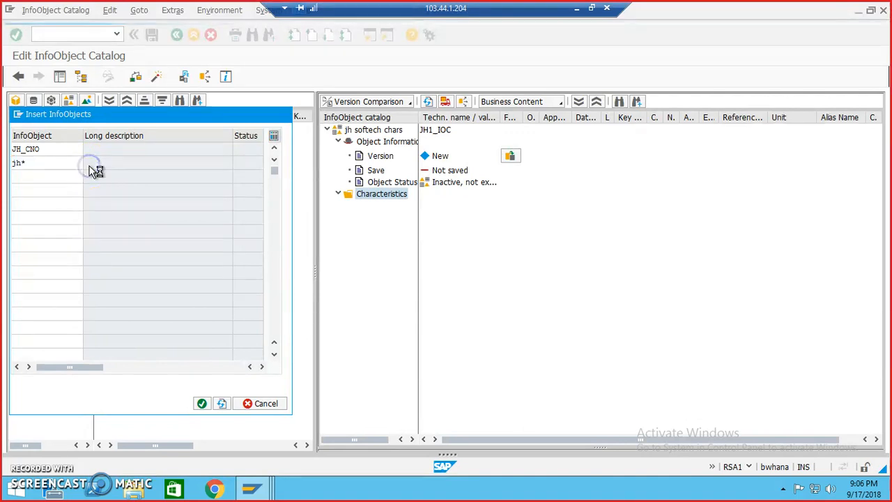
left_click(35, 165)
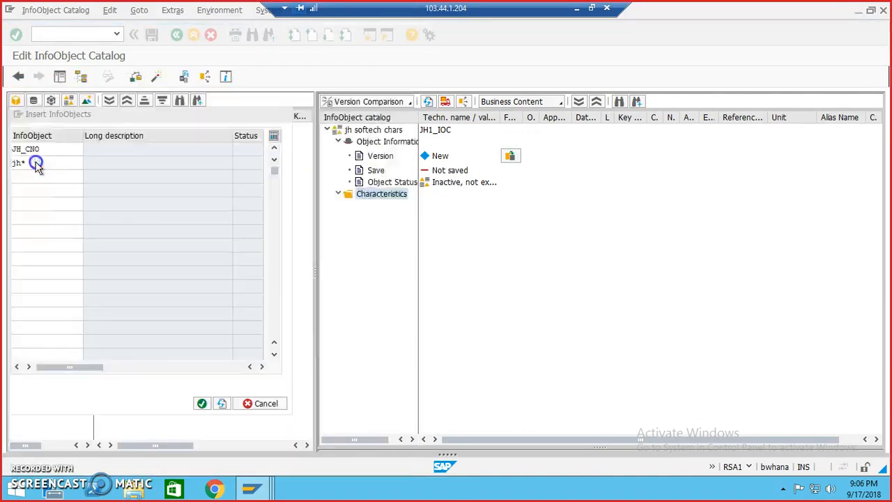
left_click(201, 405)
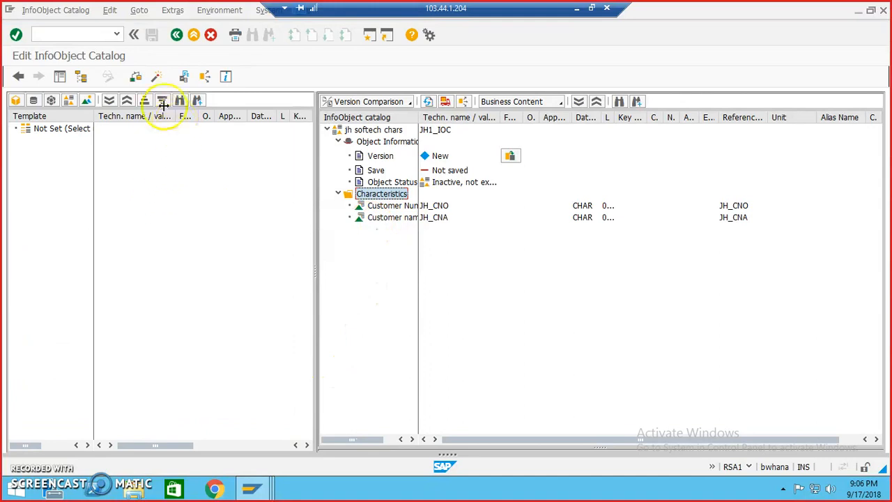
Activate the JH1_IOC catalog, assigning it to the workbench request "new request for JH SOFTECH", and leave the catalog editor
left_click(156, 76)
left_click(150, 302)
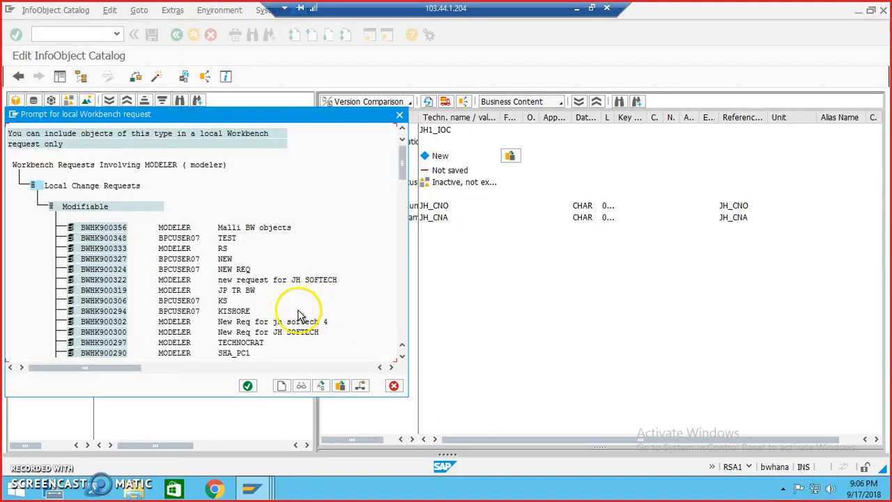
double_click(293, 281)
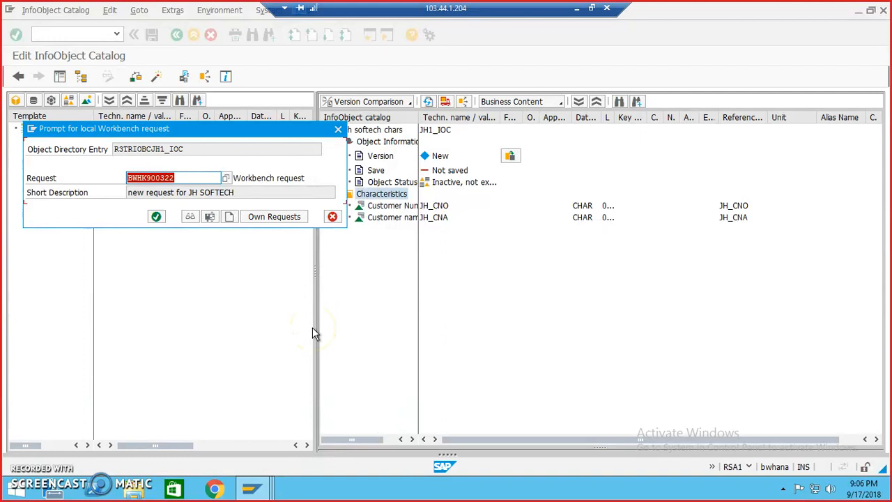
left_click(156, 216)
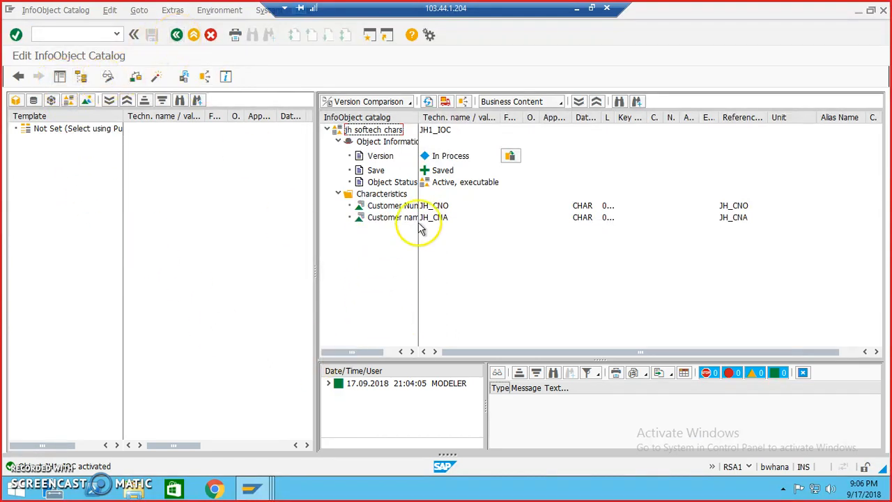
left_click(177, 35)
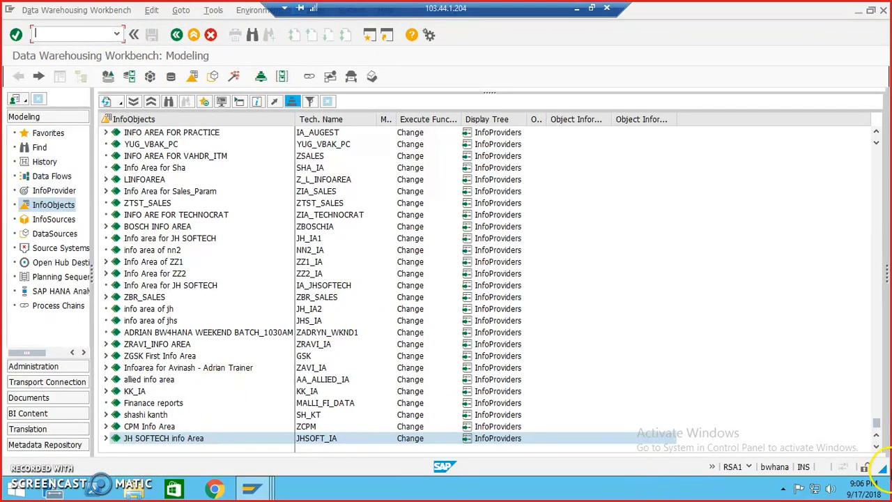
Create the key figure InfoObject catalog JH1_IOK with the description JH SOFTECH Key Figures under JH SOFTECH info Area
left_click(105, 438)
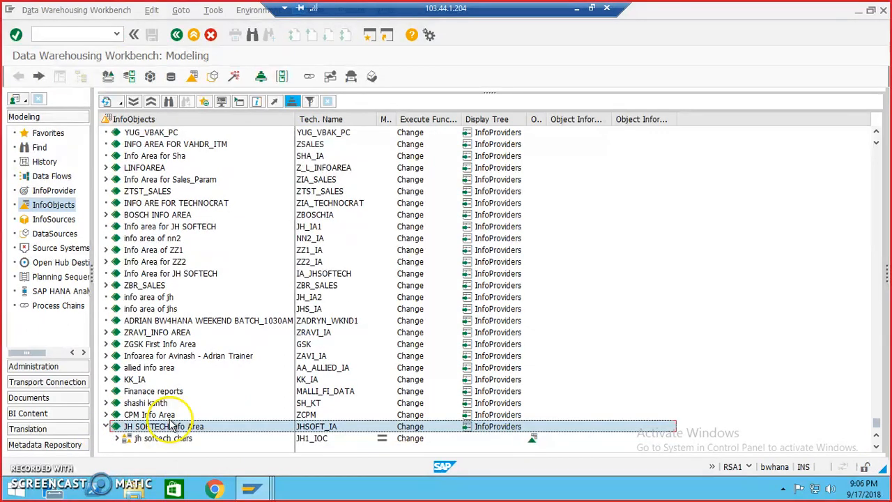
left_click(169, 426)
right_click(170, 426)
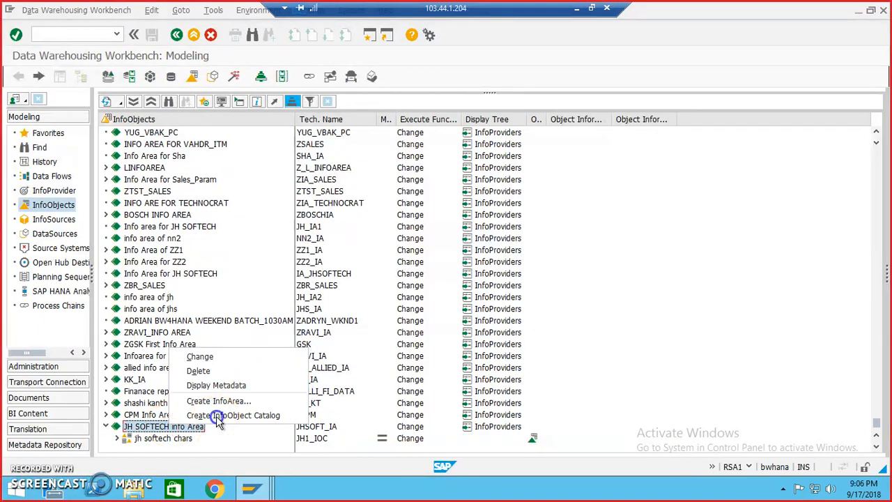
left_click(230, 414)
left_click(113, 189)
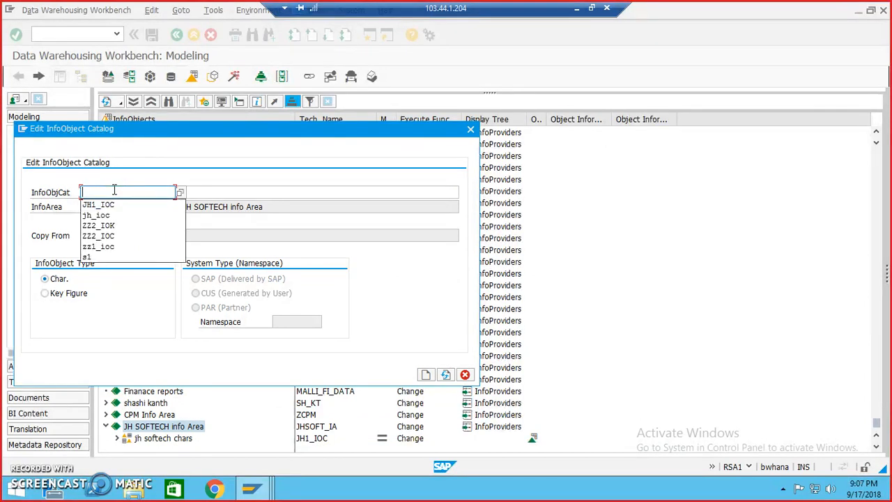
key("Down")
key("Return")
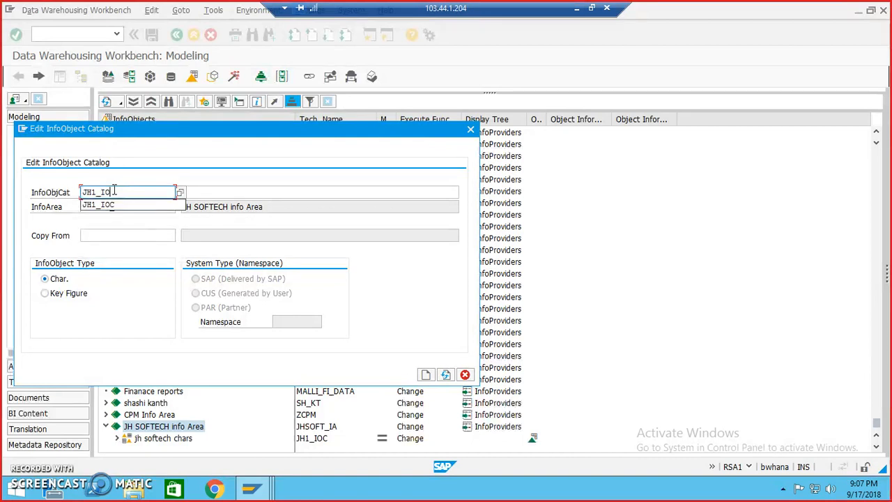
key("Tab")
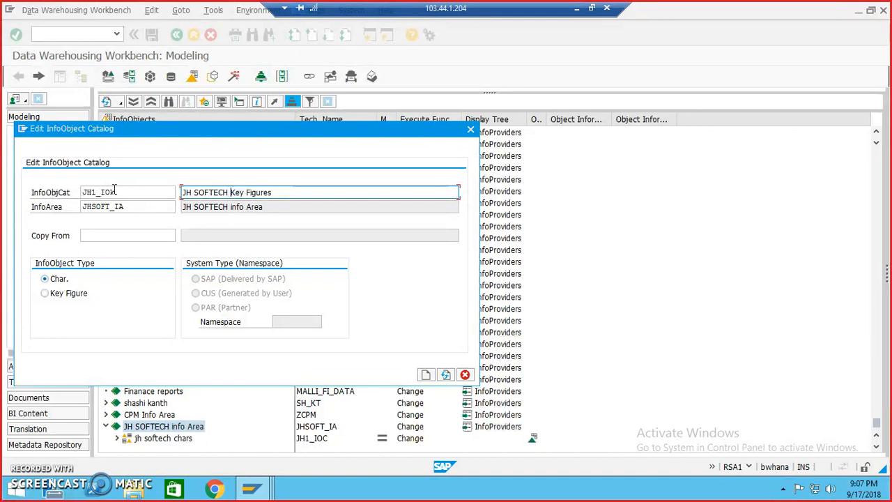
left_click(45, 292)
left_click(425, 374)
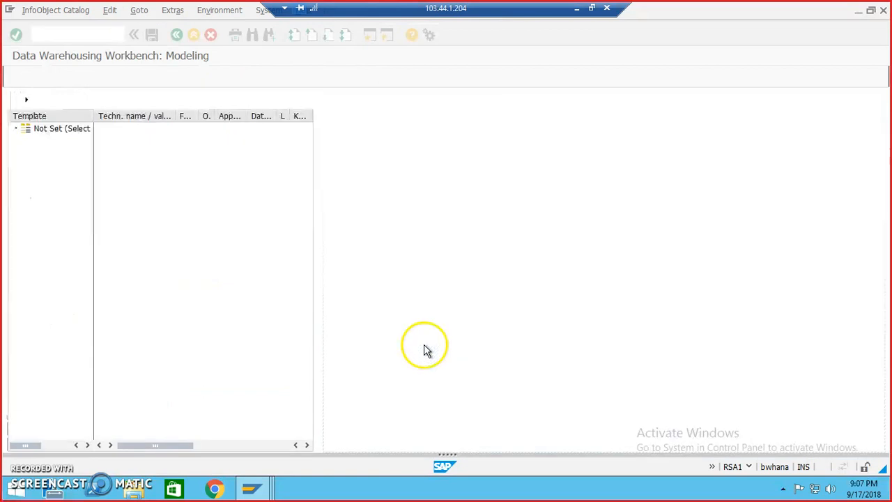
Try to insert JH_CDT and JH_CPH into the Key Figures folder of JH1_IOK through direct InfoObject input
double_click(374, 195)
right_click(375, 196)
left_click(408, 220)
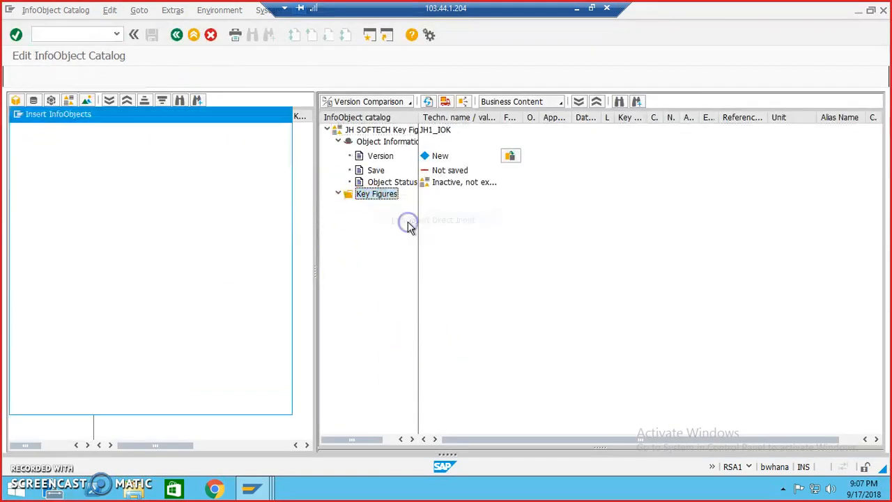
type("jh*")
key("Return")
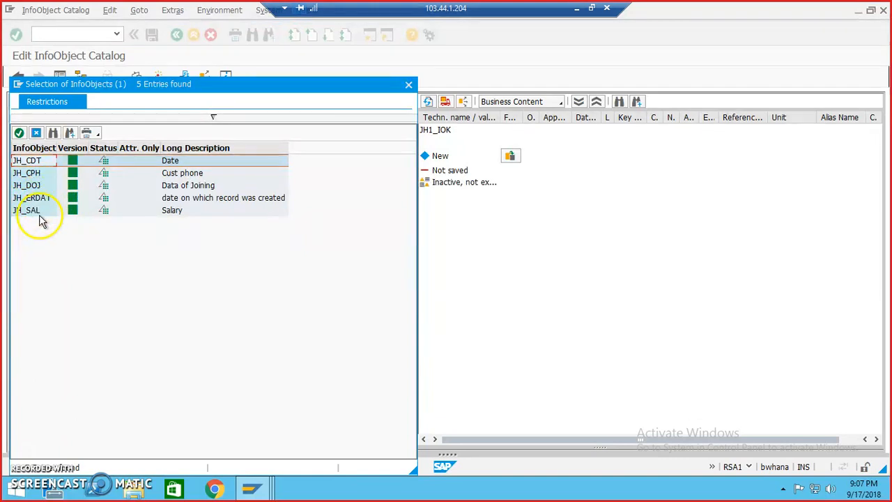
double_click(38, 162)
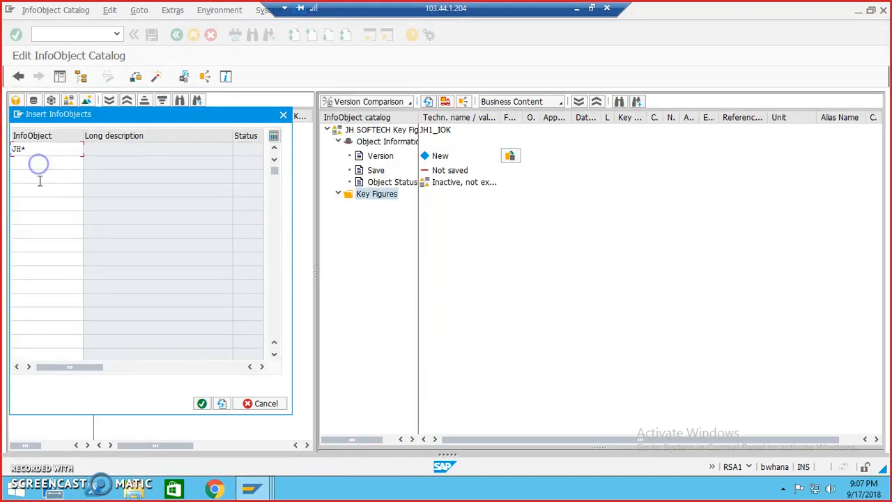
type("jh")
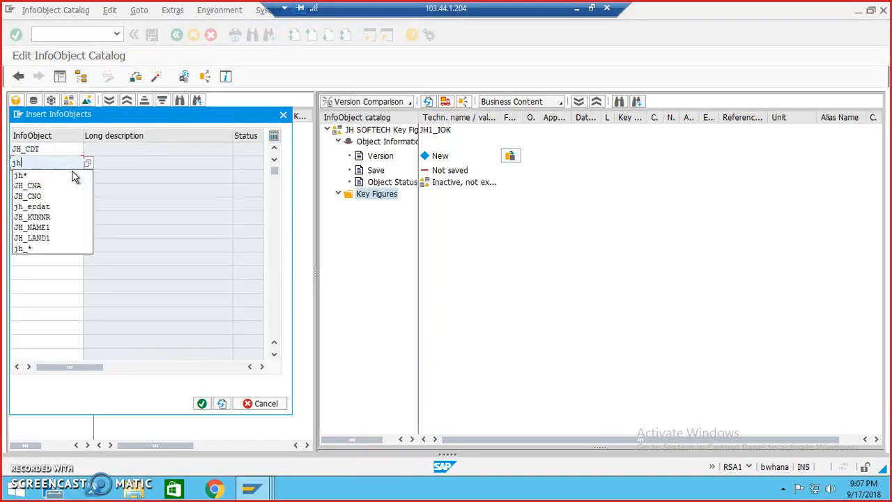
left_click(71, 172)
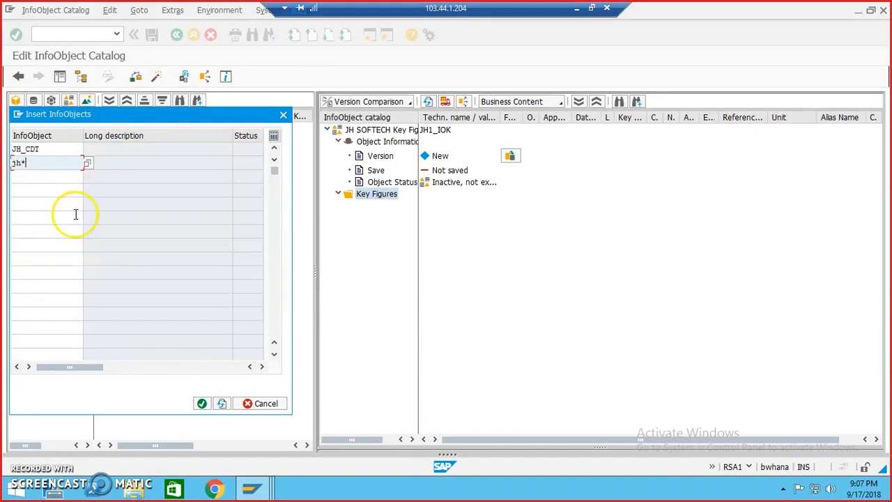
left_click(87, 168)
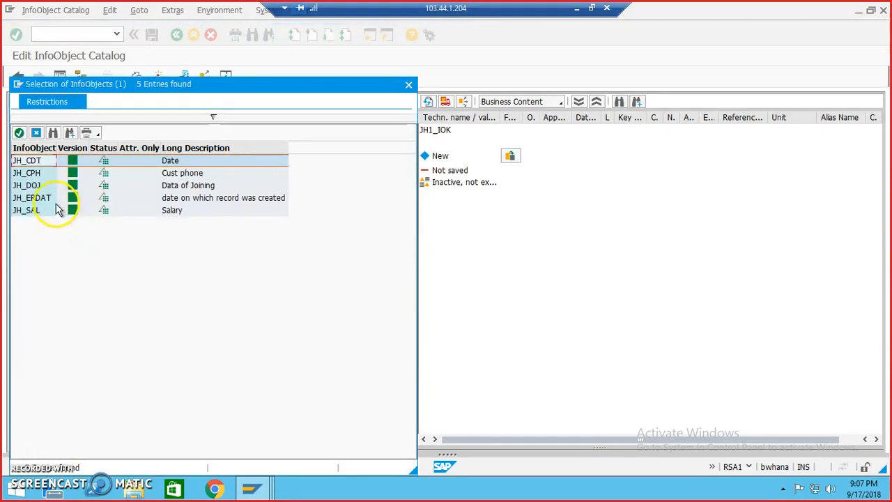
double_click(34, 174)
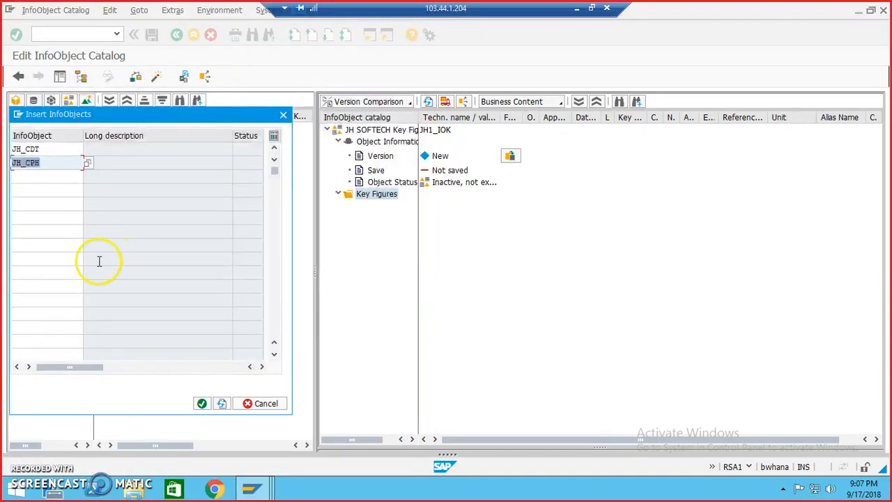
left_click(202, 404)
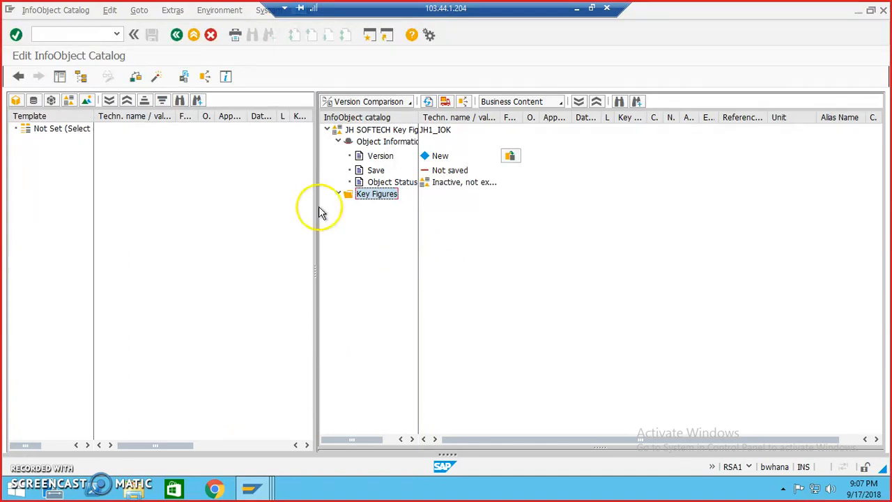
left_click(339, 194)
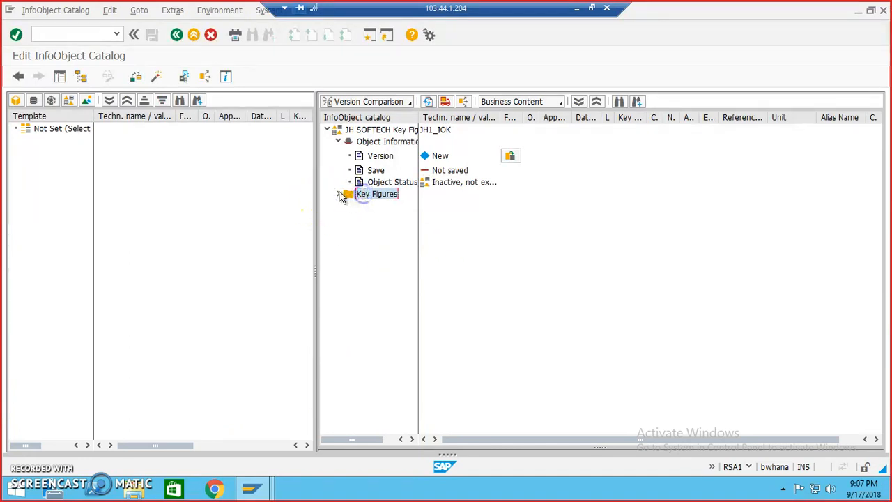
double_click(375, 198)
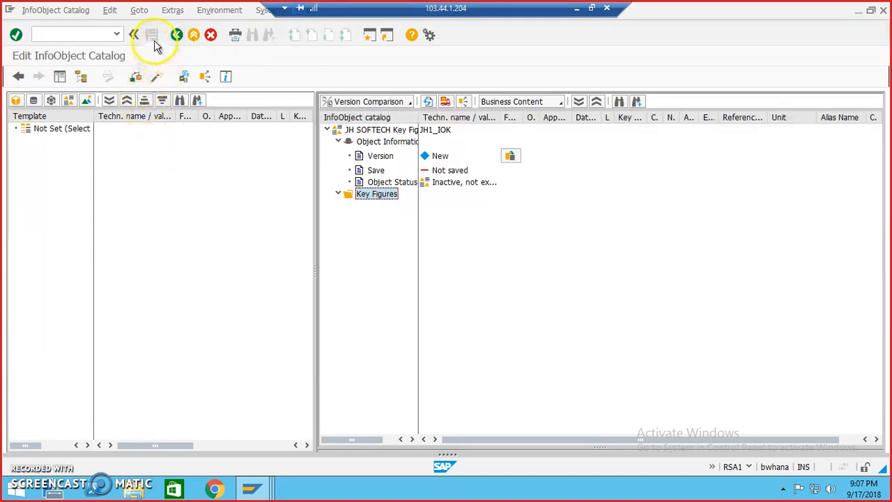
left_click(339, 194)
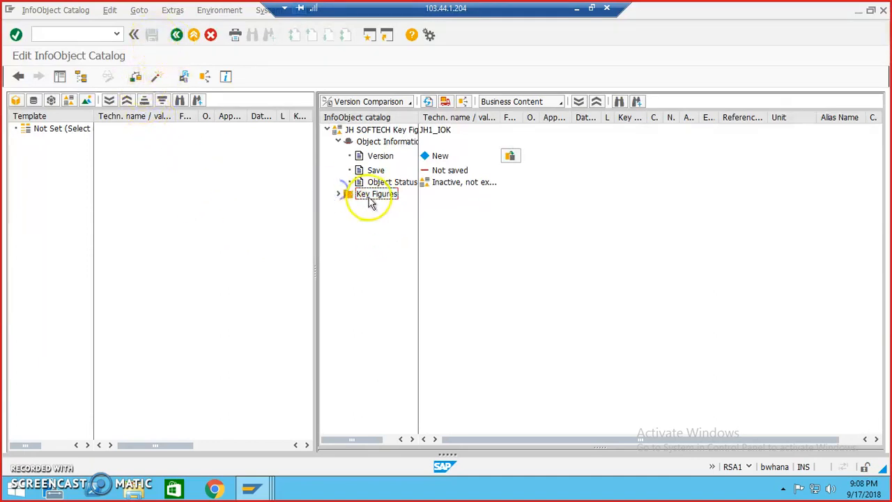
Enter JH_CDT and JH_CPH through direct InfoObject input again and transfer them into the Key Figures folder of JH1_IOK
right_click(370, 199)
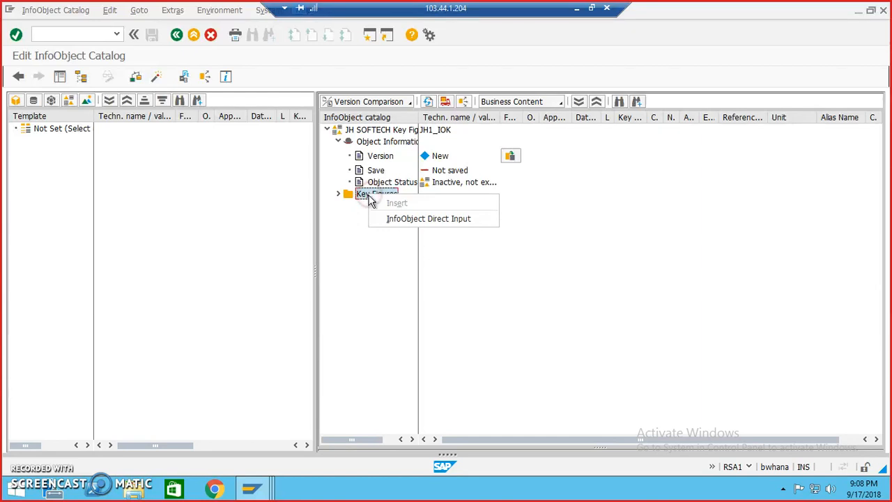
left_click(390, 219)
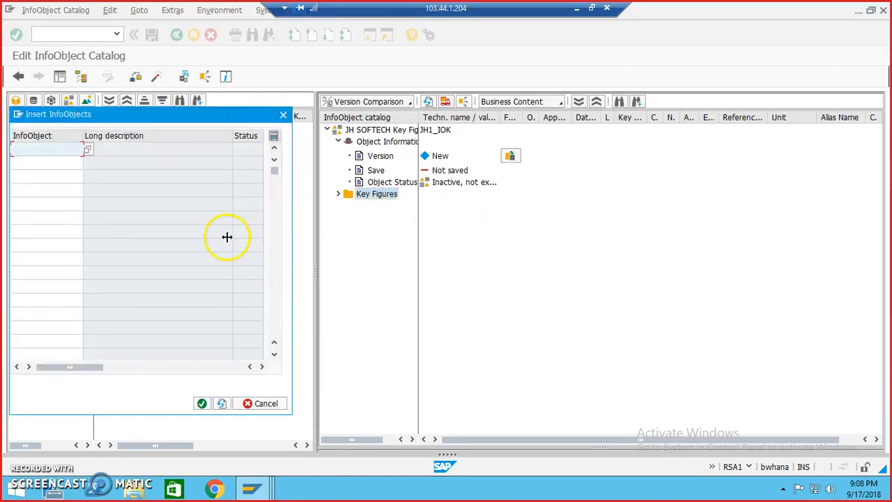
left_click(46, 149)
key("Down")
key("Return")
key("Down")
key("BackSpace")
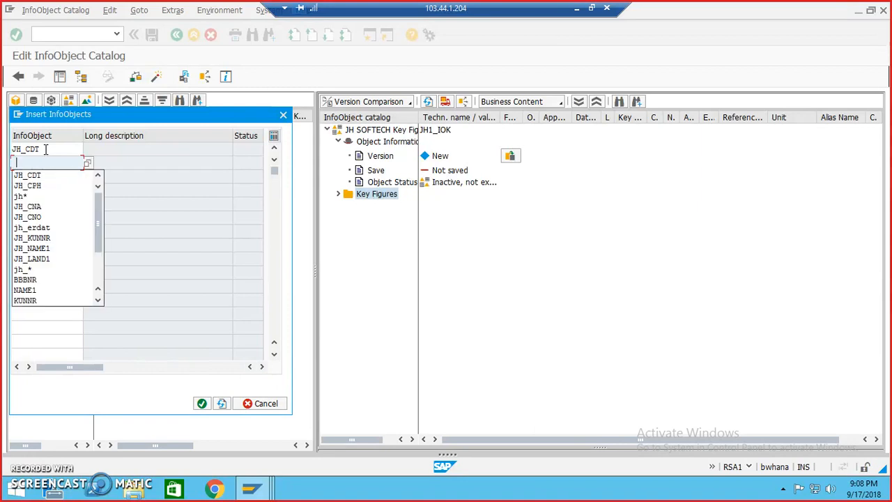
key("Down")
key("Down")
key("Return")
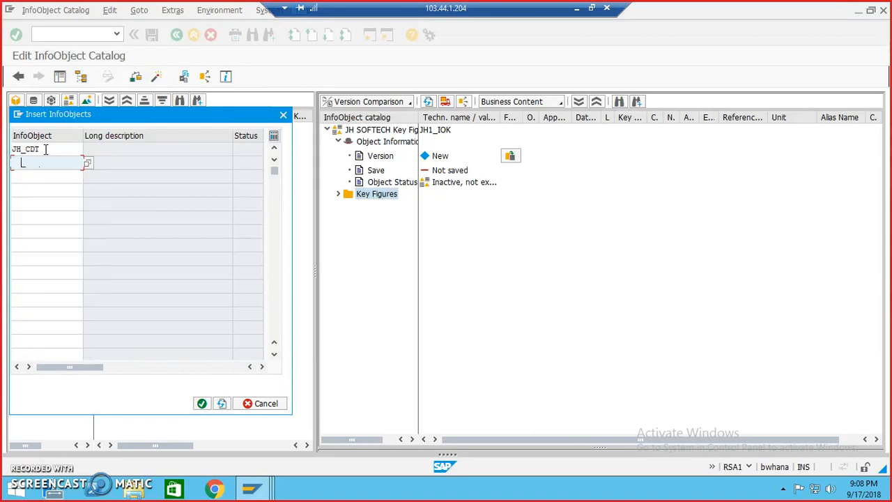
key("Return")
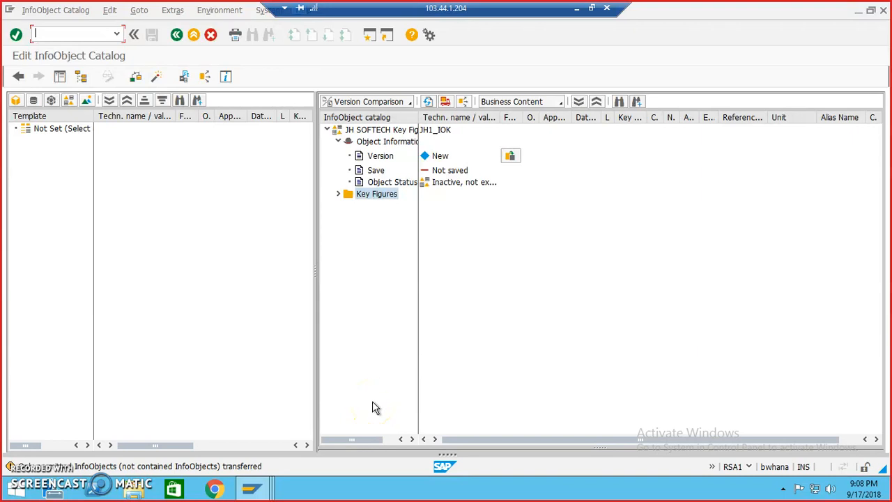
Activate the JH1_IOK catalog with package ZJHSOFTECH, accept the proposed workbench request, and leave the catalog editor
left_click(338, 193)
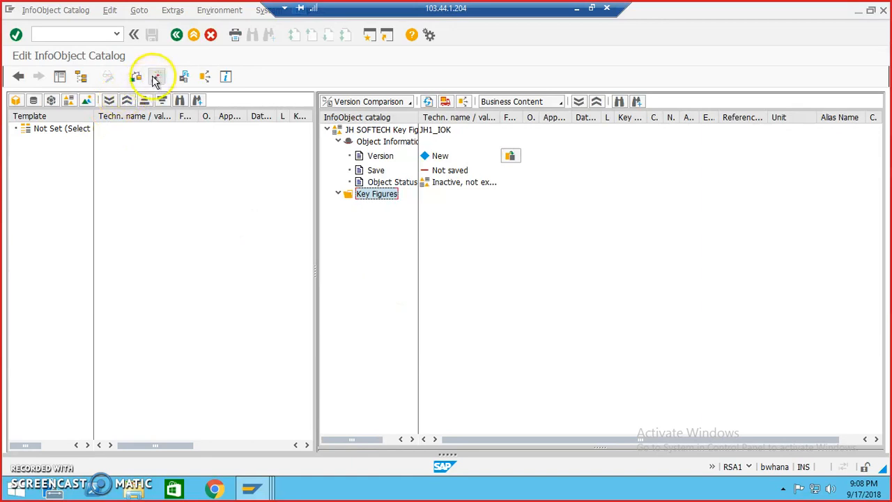
left_click(154, 76)
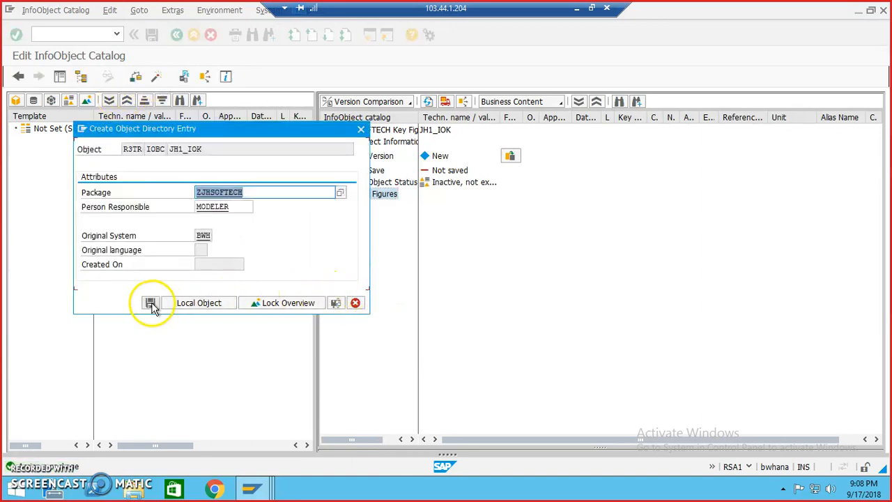
left_click(150, 302)
left_click(156, 217)
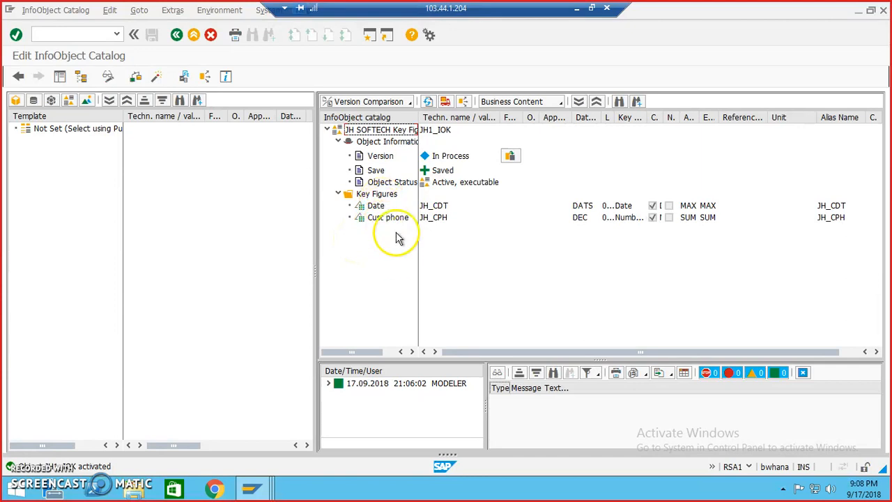
left_click(177, 34)
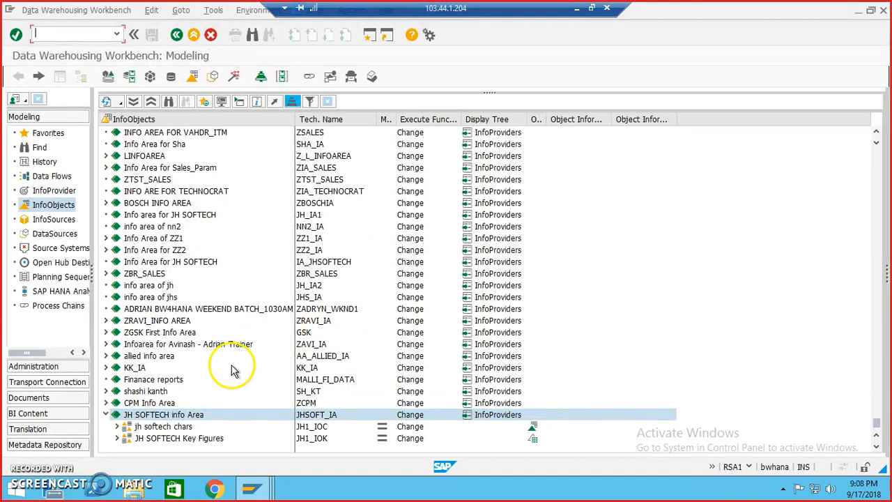
Create the DataStore Object JH_DSO with the description "dso for JH" under JH SOFTECH info Area in the InfoProvider tree
left_click(177, 431)
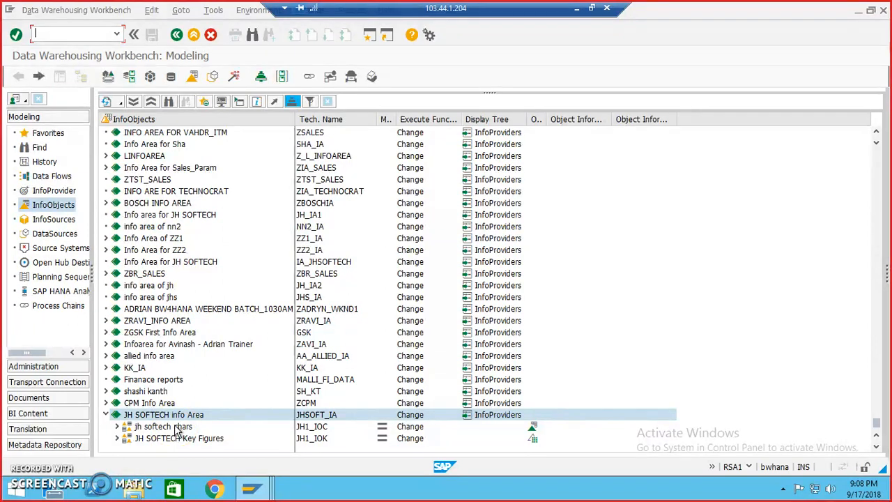
left_click(43, 190)
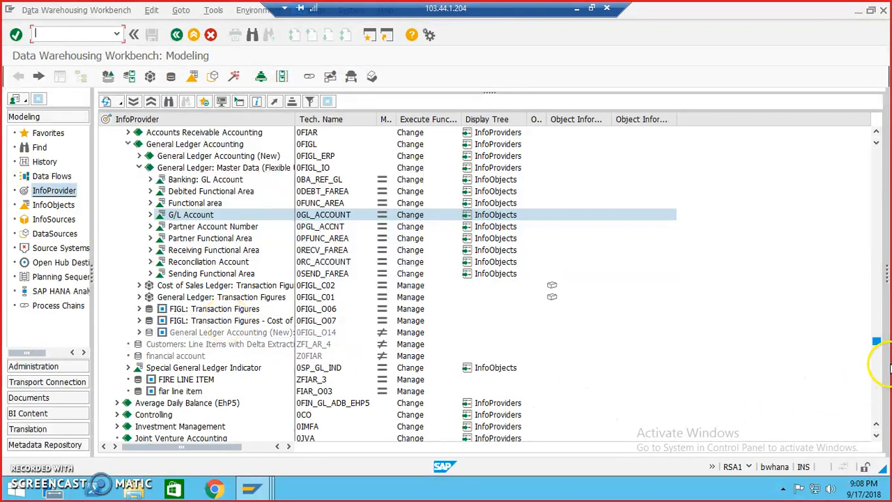
left_click_drag(879, 341, 880, 460)
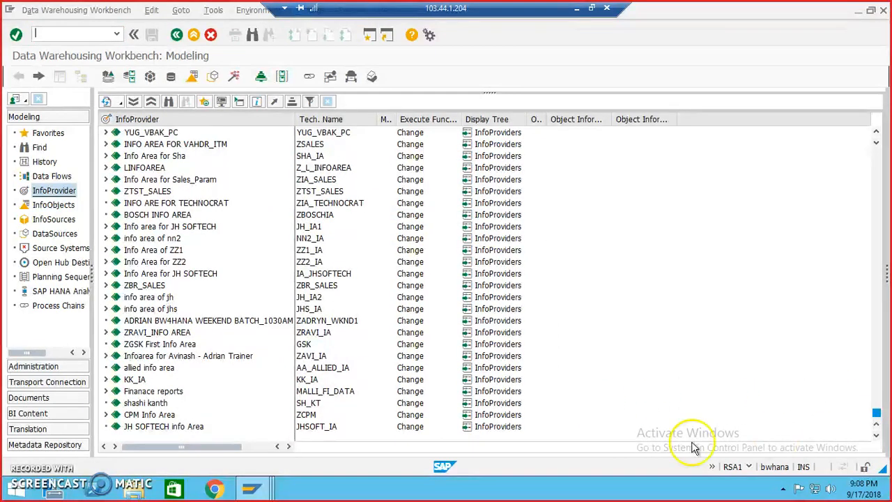
right_click(189, 429)
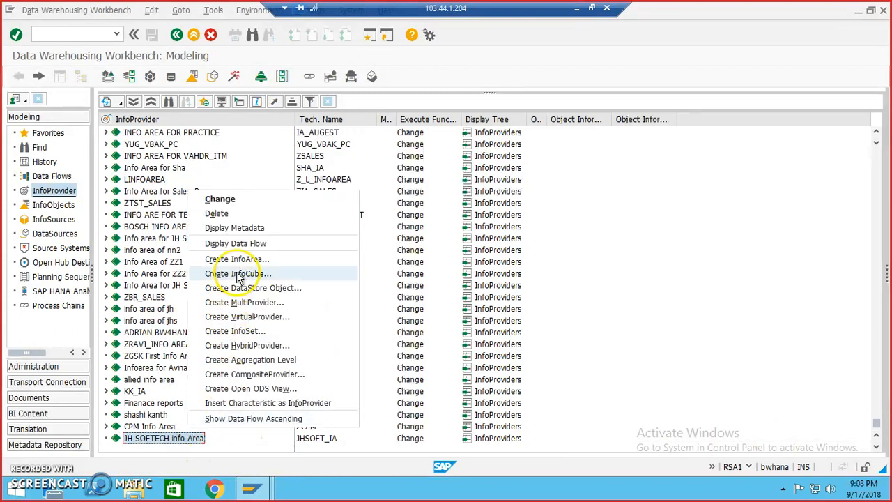
left_click(249, 287)
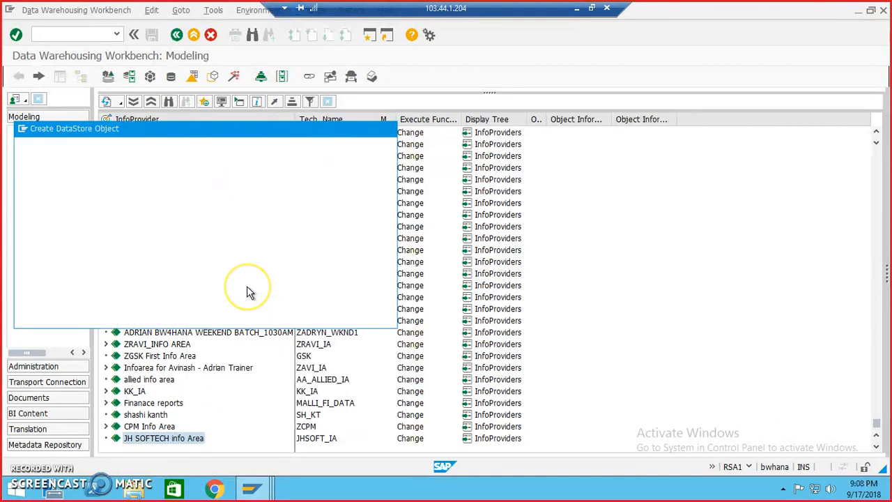
left_click(133, 165)
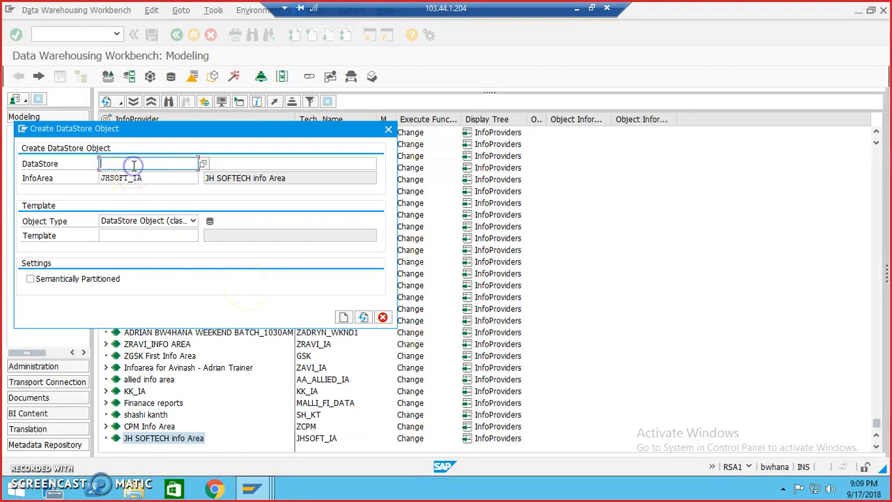
type("jh_dso")
key("Tab")
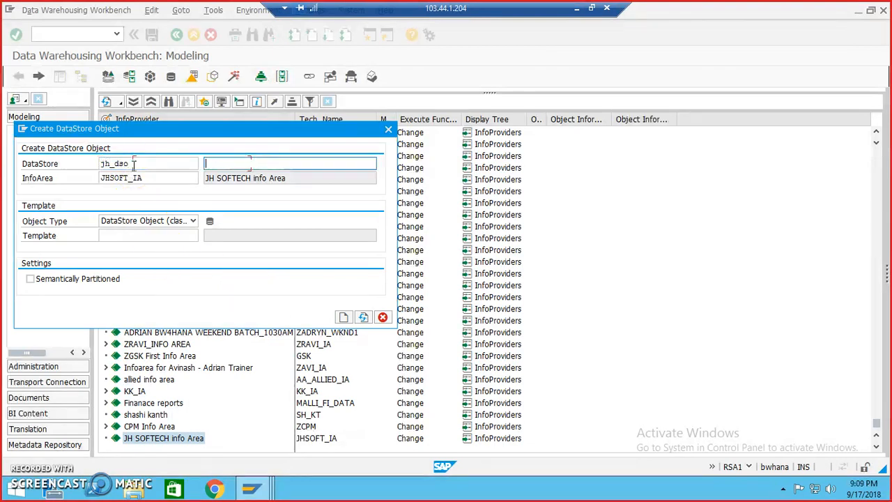
type("dso for ")
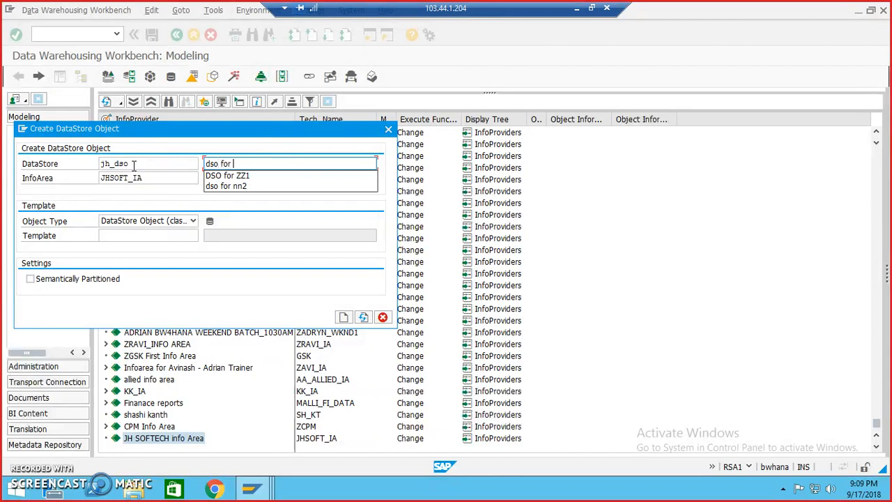
type("JH")
double_click(134, 165)
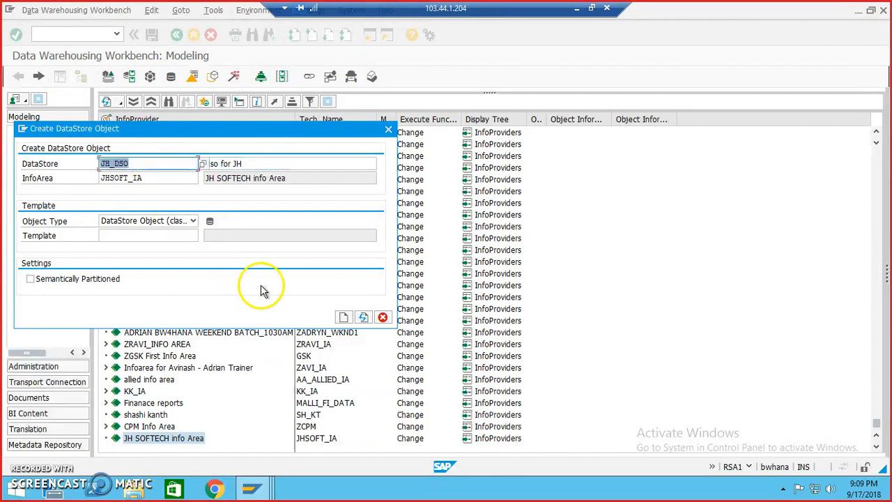
left_click(342, 317)
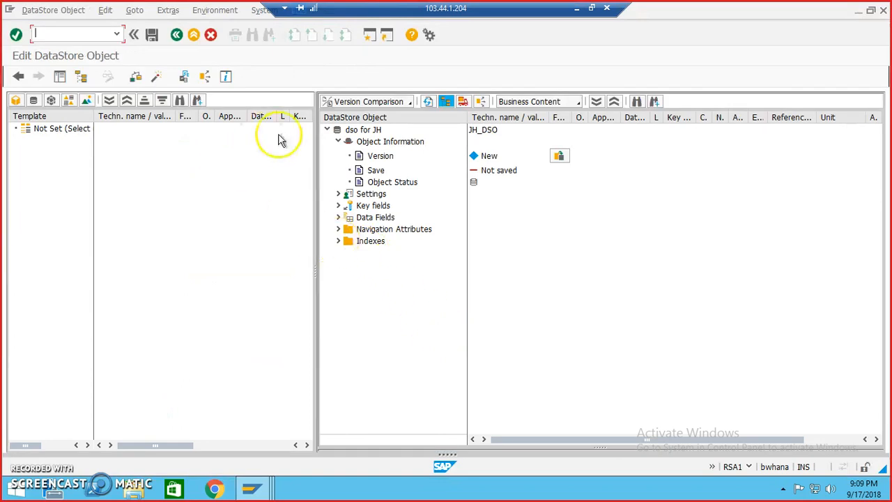
Using catalog JH1_IOC as template, add Customer name to the Data Fields and Customer Number to the Key fields of JH_DSO
left_click(340, 241)
left_click(339, 205)
left_click(337, 217)
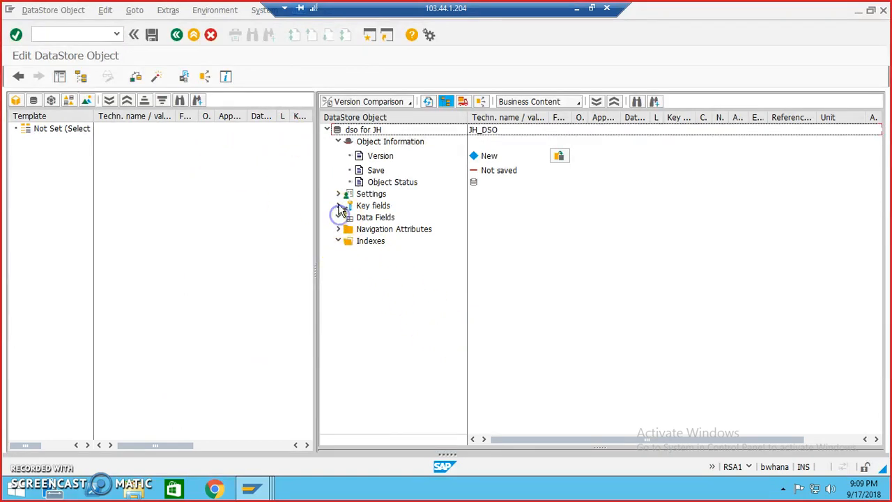
left_click(69, 101)
double_click(58, 171)
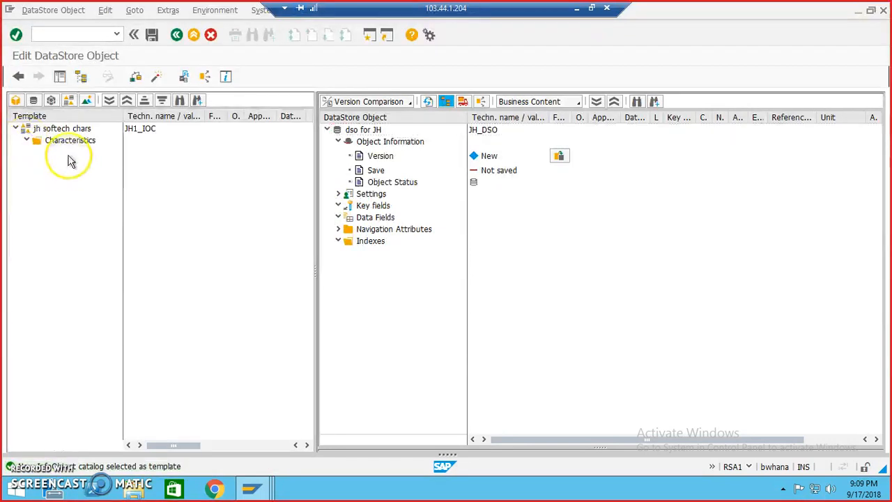
left_click(74, 153)
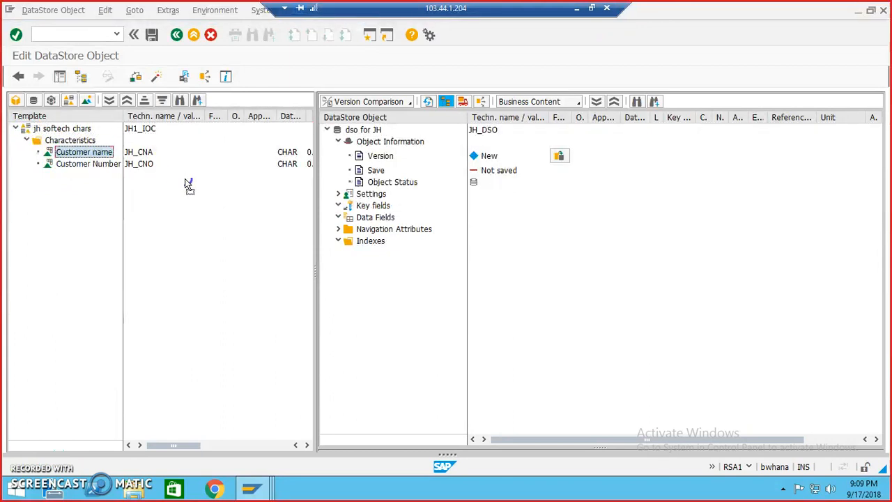
left_click_drag(298, 213, 357, 218)
left_click_drag(66, 168, 341, 206)
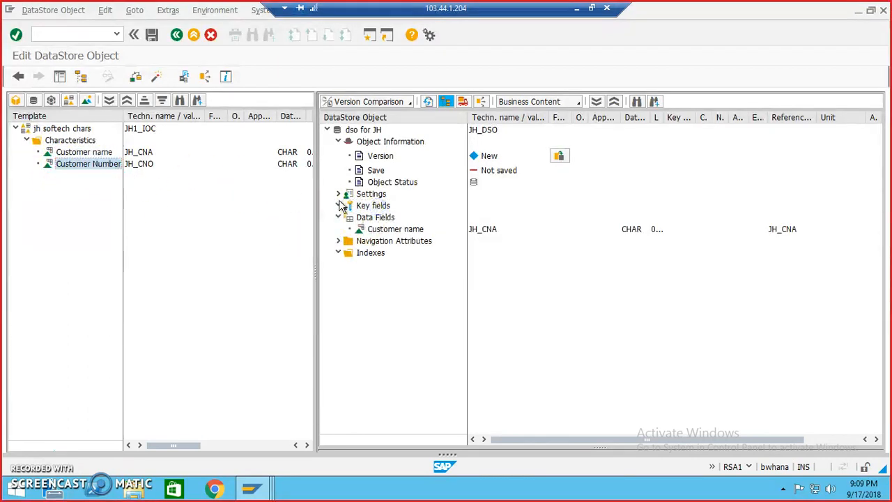
Switch the template to catalog JH1_IOK and add Date and Cust phone to the Data Fields of JH_DSO
left_click(69, 100)
double_click(32, 177)
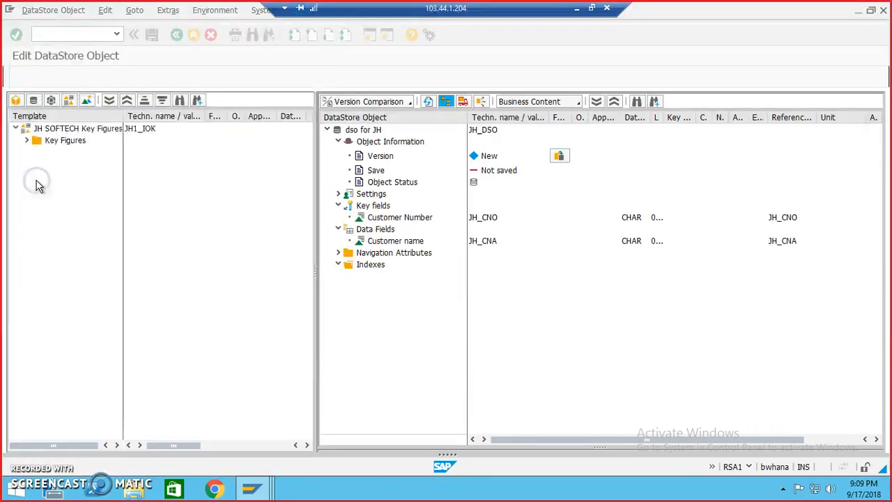
left_click(26, 141)
left_click_drag(68, 154, 392, 231)
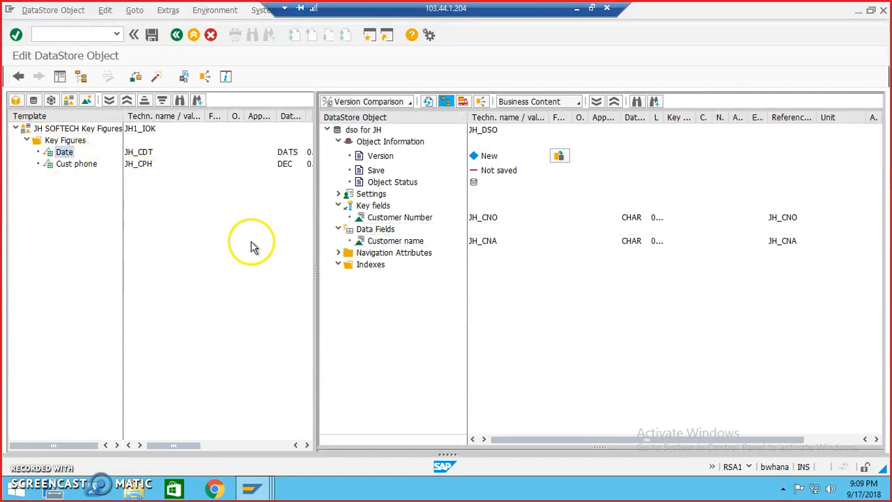
left_click_drag(70, 164, 364, 233)
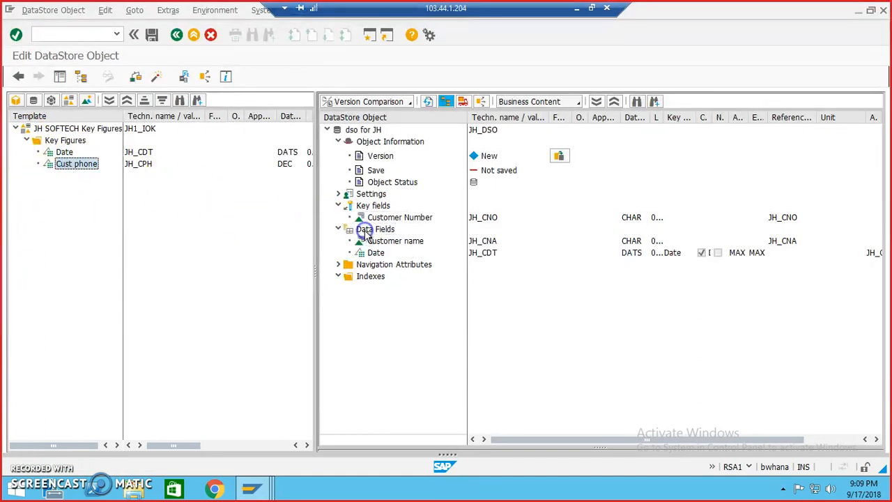
Activate JH_DSO, saving its object directory entry and assigning it to the workbench request "new request for JH SOFTECH"
left_click(156, 76)
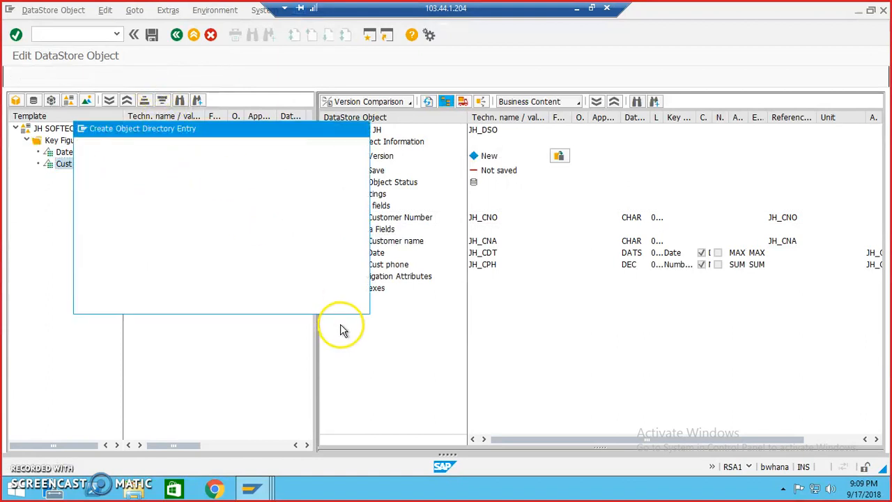
left_click(152, 302)
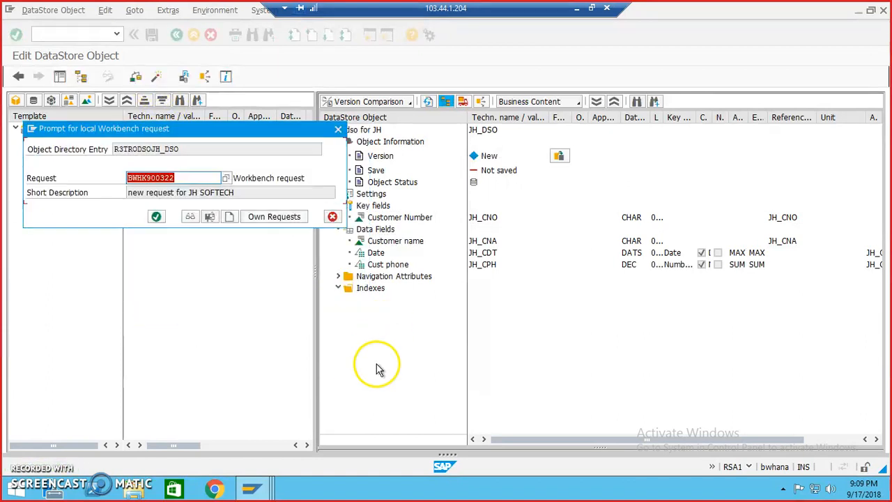
left_click(156, 216)
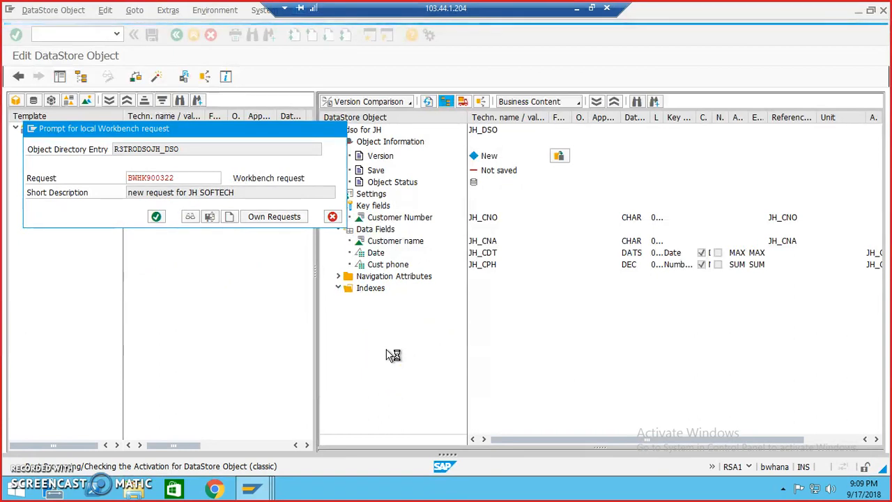
left_click(393, 385)
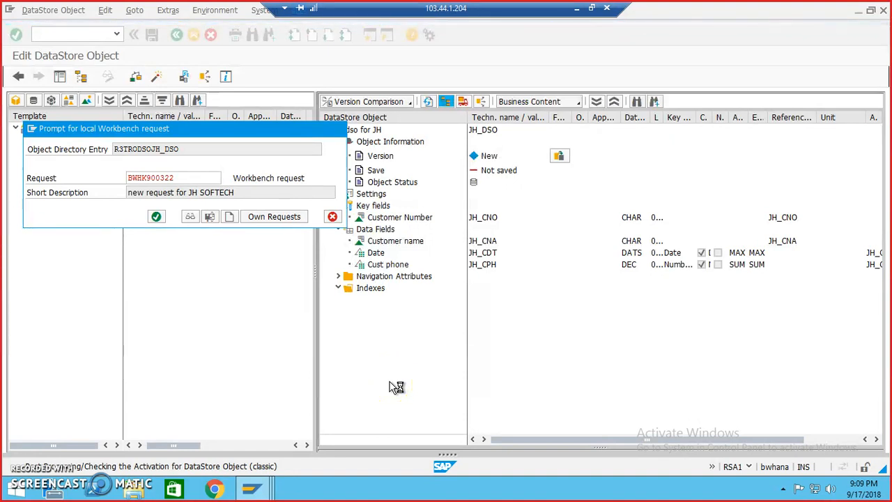
left_click(411, 380)
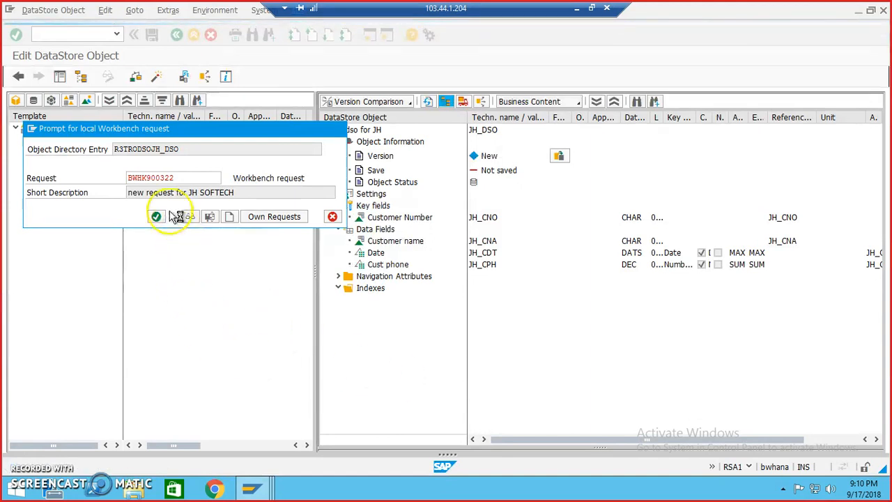
left_click_drag(183, 131, 508, 99)
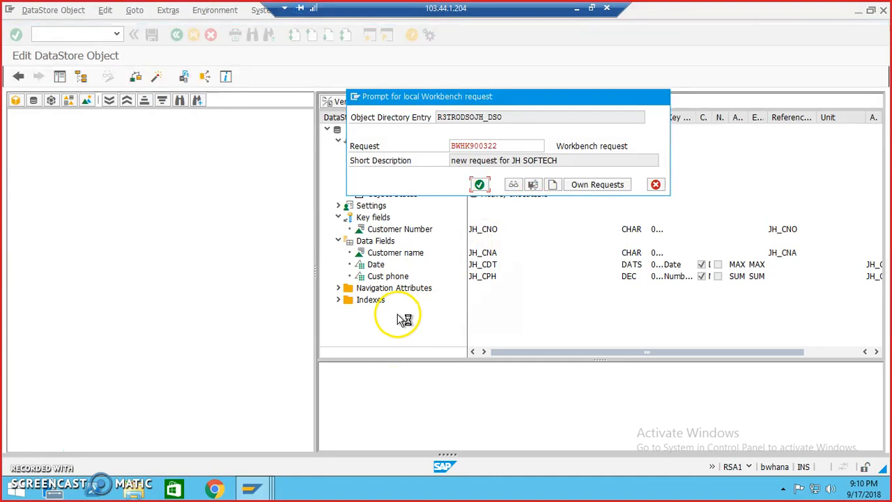
Confirm the workbench request for JH_DSO and activate the DataStore Object once more, staying in its editor
key("Return")
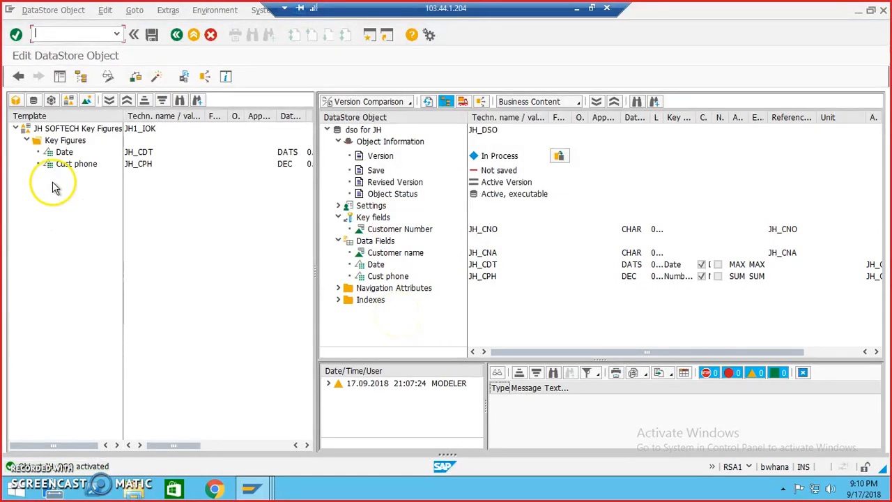
left_click(176, 35)
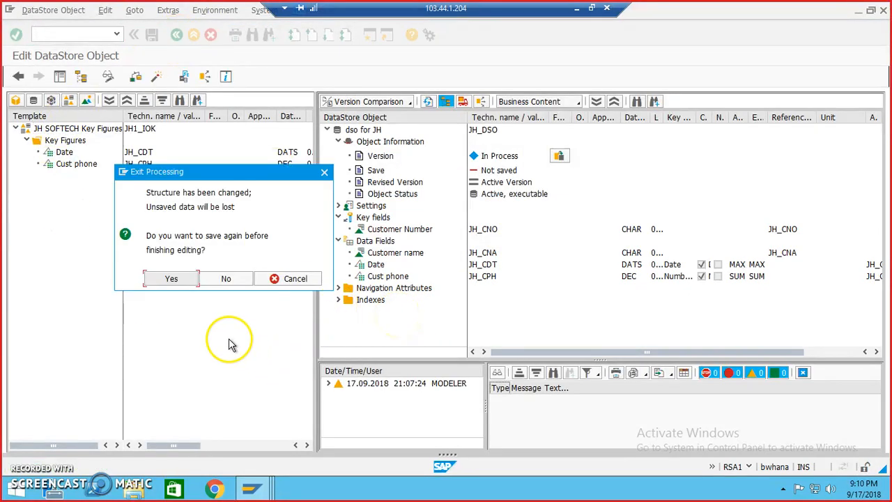
left_click(300, 278)
left_click(159, 79)
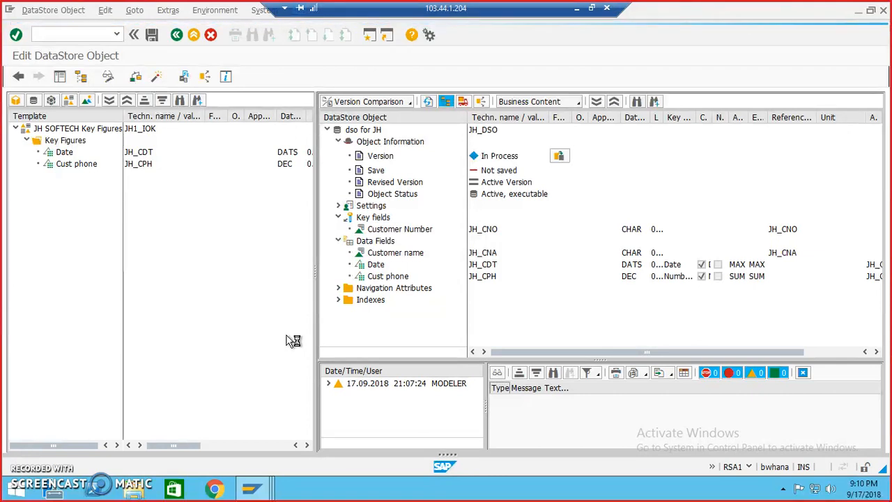
left_click(273, 313)
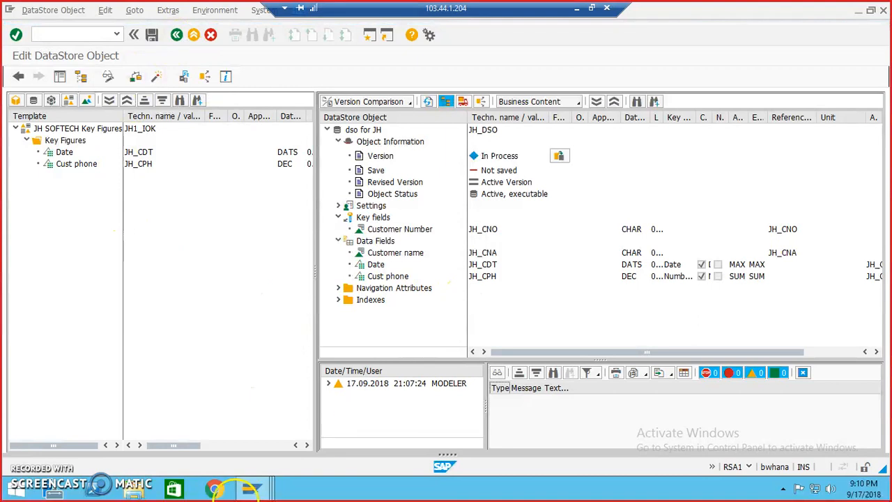
left_click(264, 494)
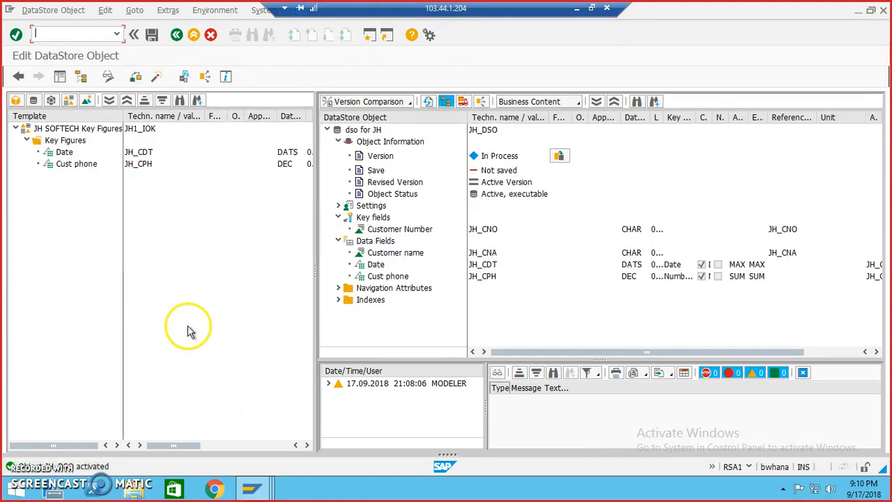
left_click(176, 35)
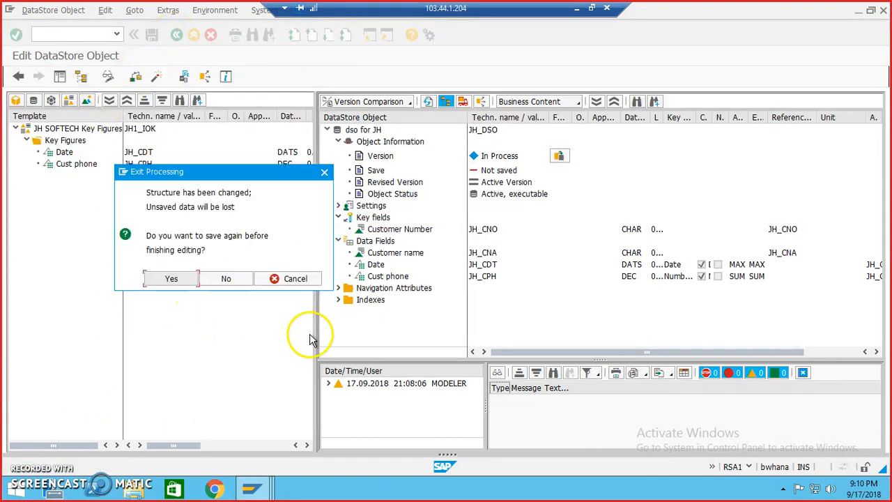
left_click(302, 283)
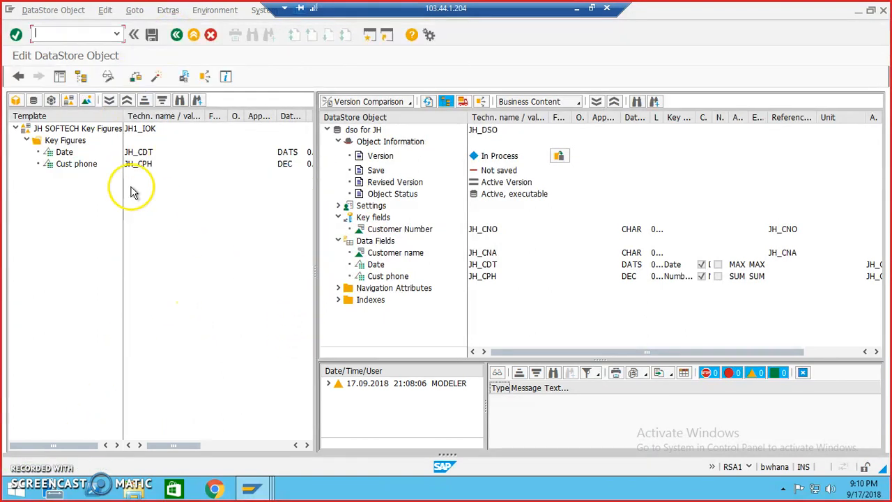
Create a standard InfoCube JH1_IC with the description "JH SOFTECH ic" under JH SOFTECH info Area in the InfoProvider tree
left_click(60, 77)
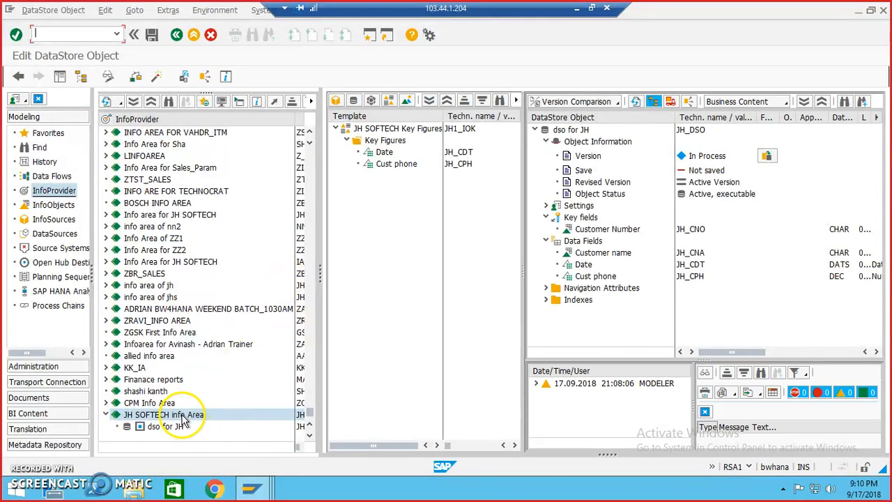
right_click(182, 416)
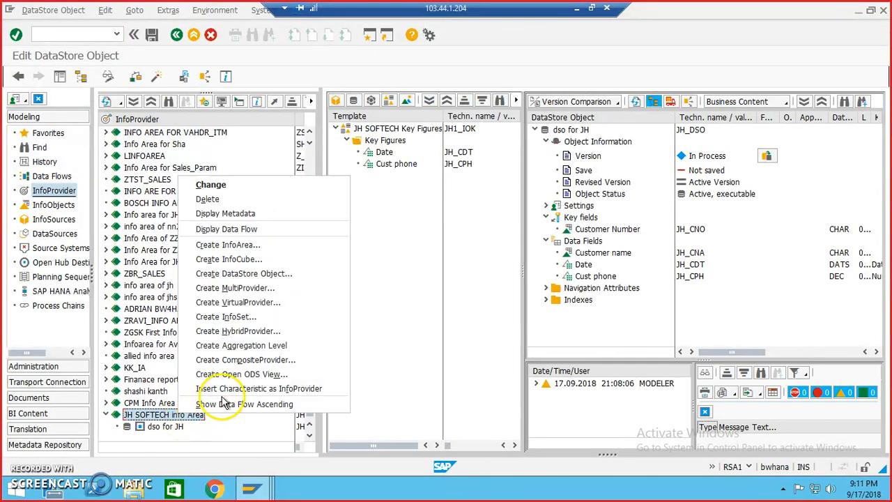
left_click(233, 259)
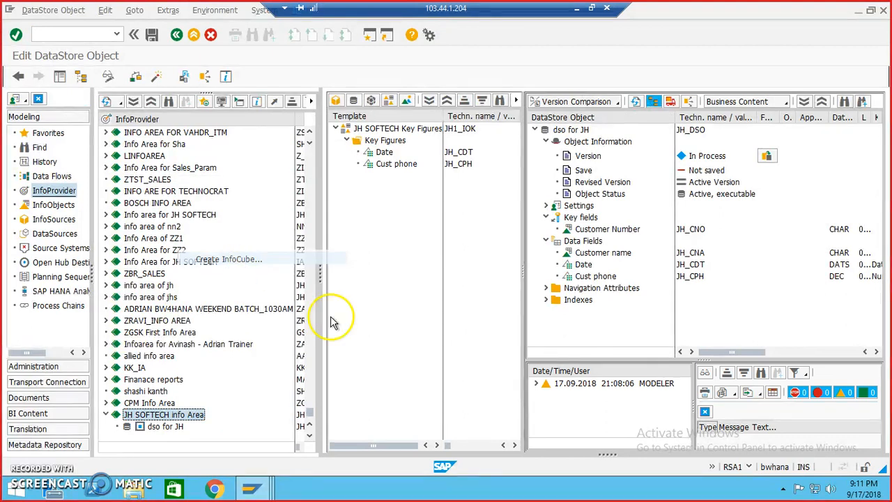
left_click(129, 162)
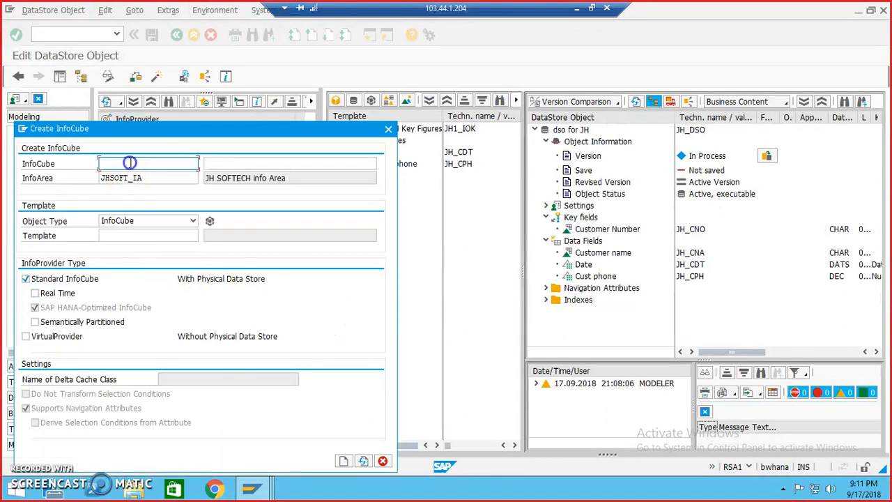
type("jh1_ic")
key("Tab")
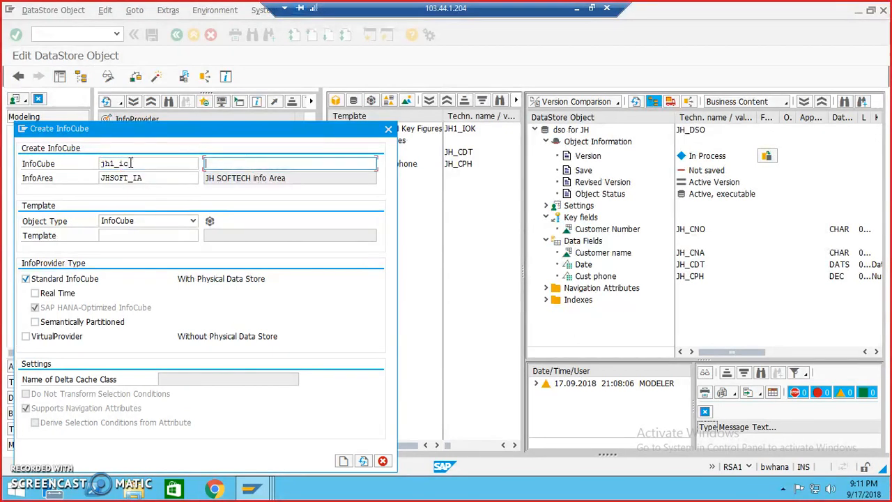
type("Cu")
key("BackSpace")
type("JH")
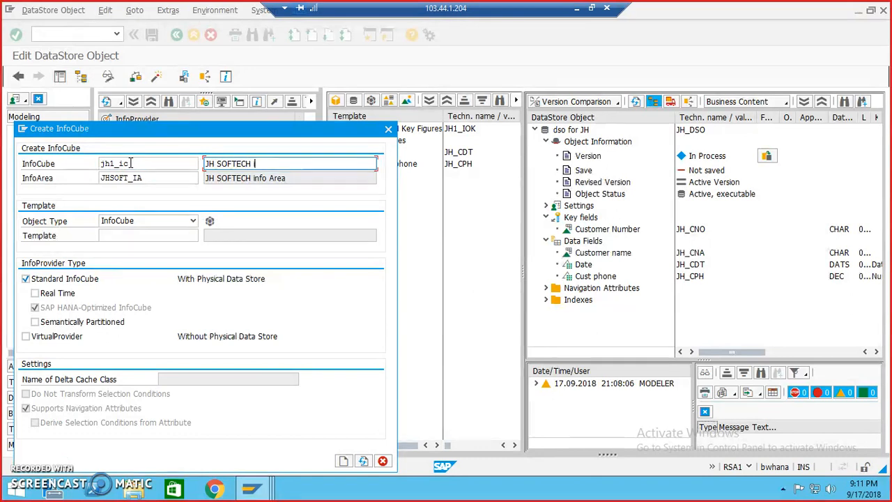
double_click(130, 163)
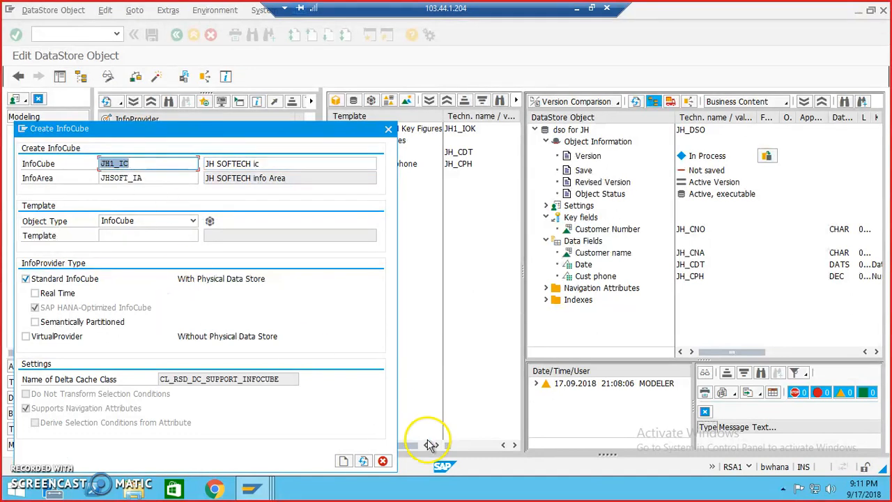
left_click(344, 460)
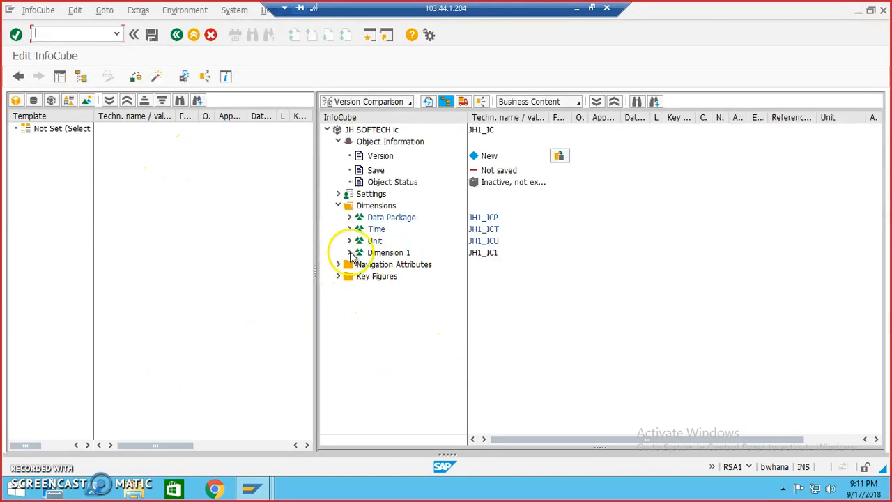
Using catalog JH1_IOC as template, add Customer name and Customer Number to Dimension 1 of InfoCube JH1_IC
left_click(69, 99)
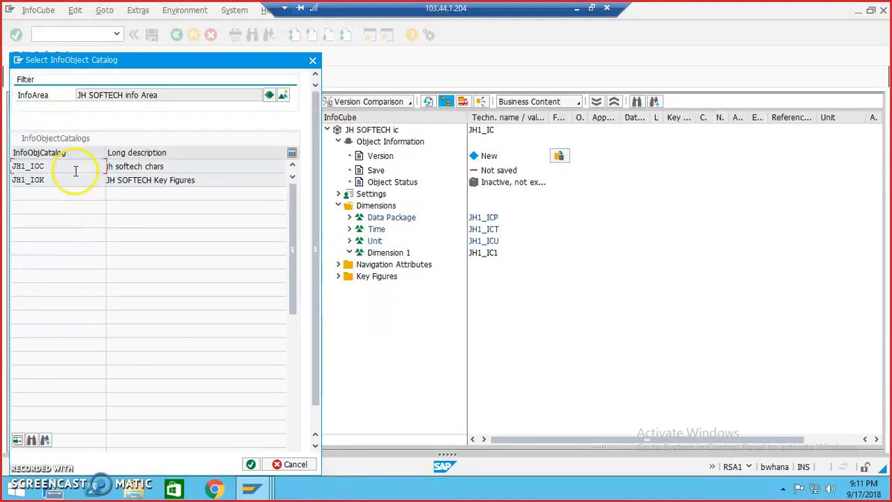
double_click(42, 168)
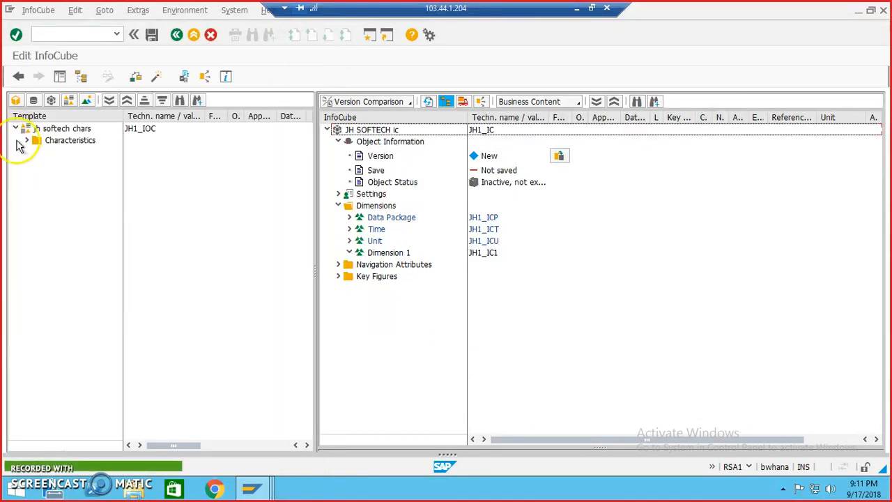
left_click(26, 140)
left_click_drag(69, 154, 167, 181)
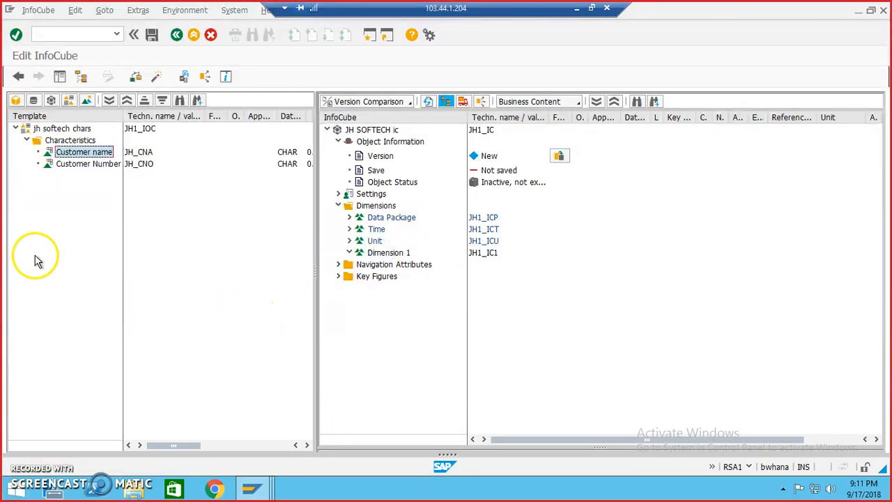
left_click_drag(77, 152, 332, 285)
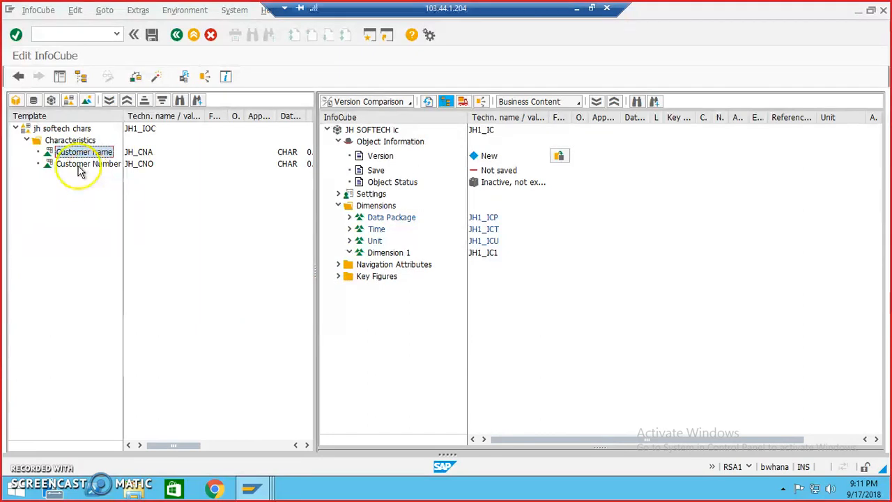
left_click_drag(70, 166, 158, 178)
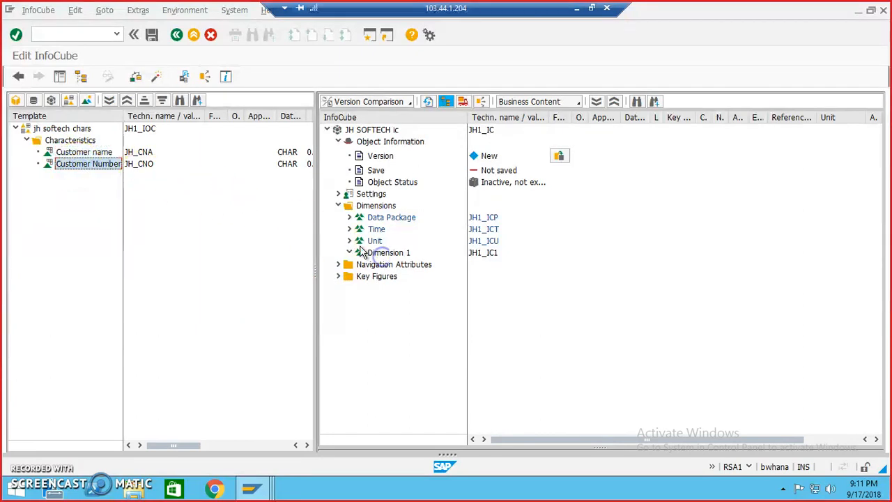
Switch the template to catalog JH1_IOK and add Date and Cust phone to the Key Figures of InfoCube JH1_IC
left_click(68, 100)
double_click(28, 179)
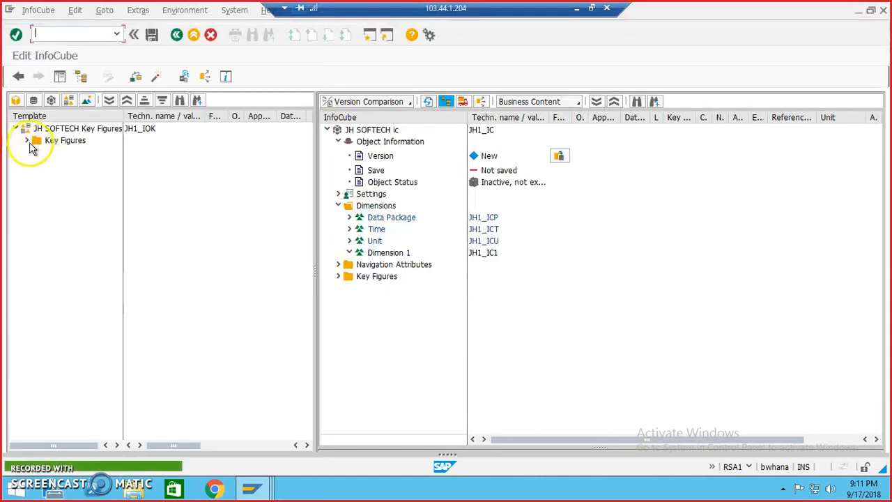
left_click(27, 140)
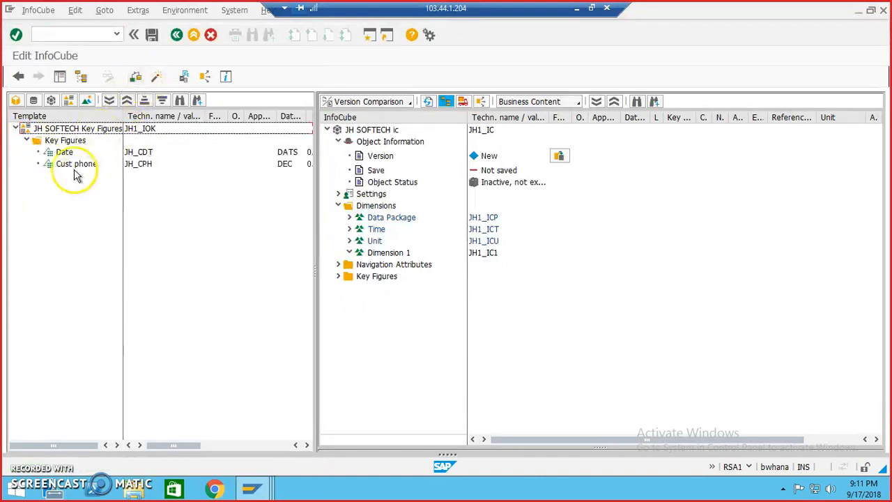
left_click_drag(63, 153, 271, 240)
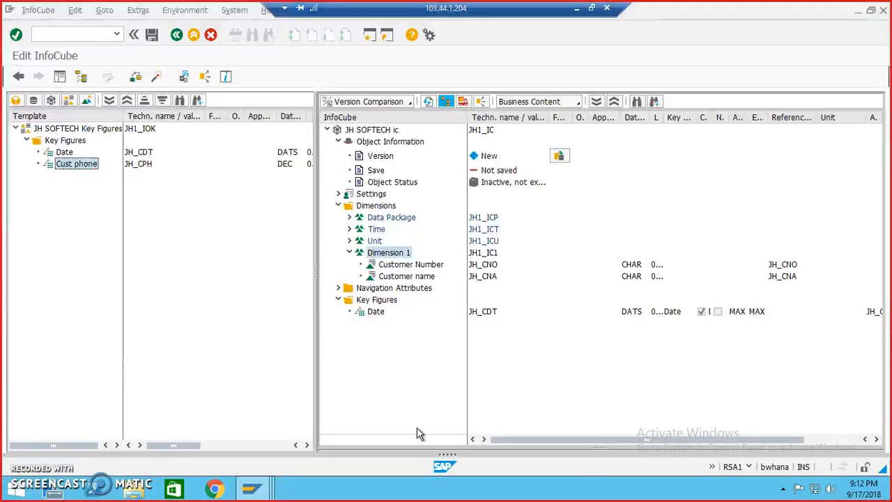
left_click_drag(70, 165, 297, 272)
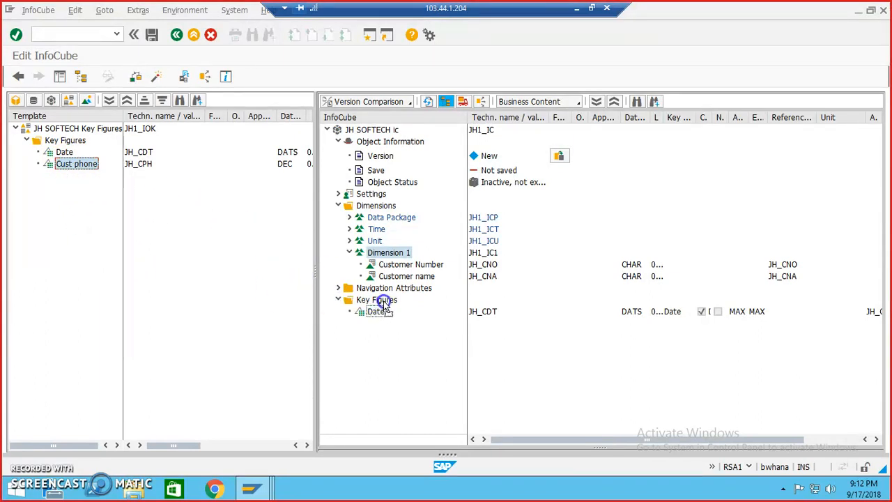
left_click_drag(383, 307, 382, 306)
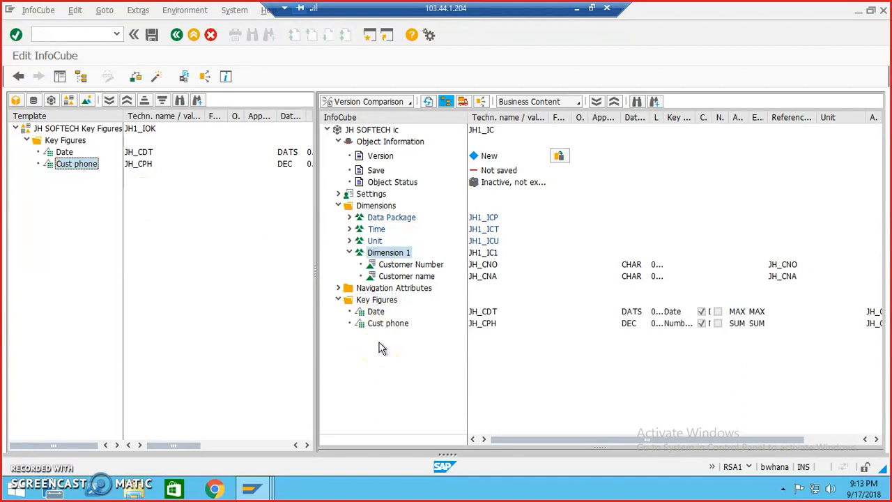
Activate InfoCube JH1_IC, saving its object directory entry in package ZJHSOFTECH and confirming the workbench request
left_click(156, 78)
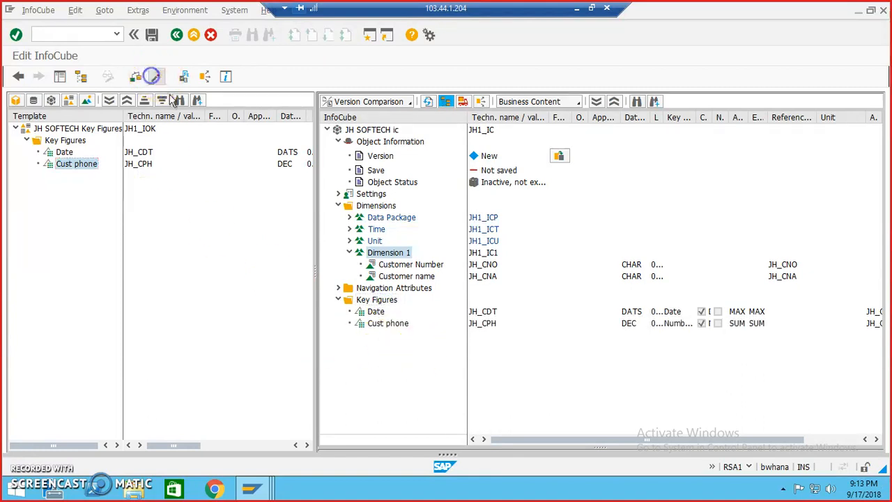
left_click(150, 304)
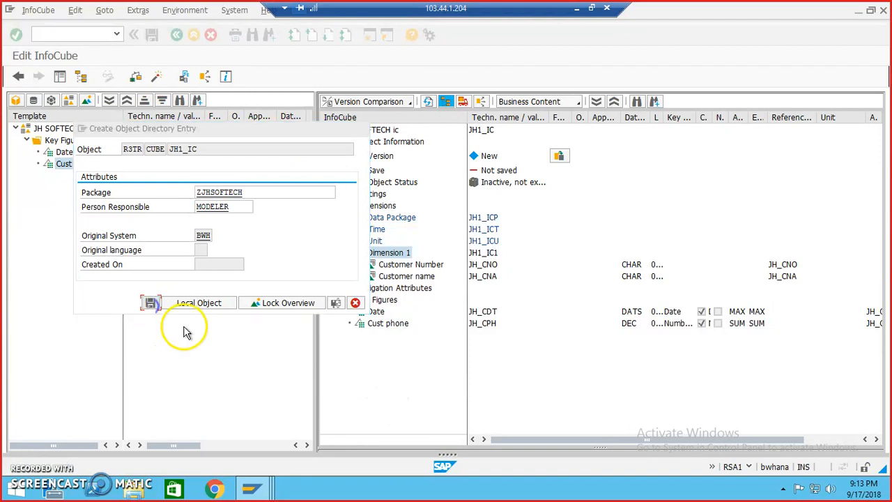
left_click(157, 216)
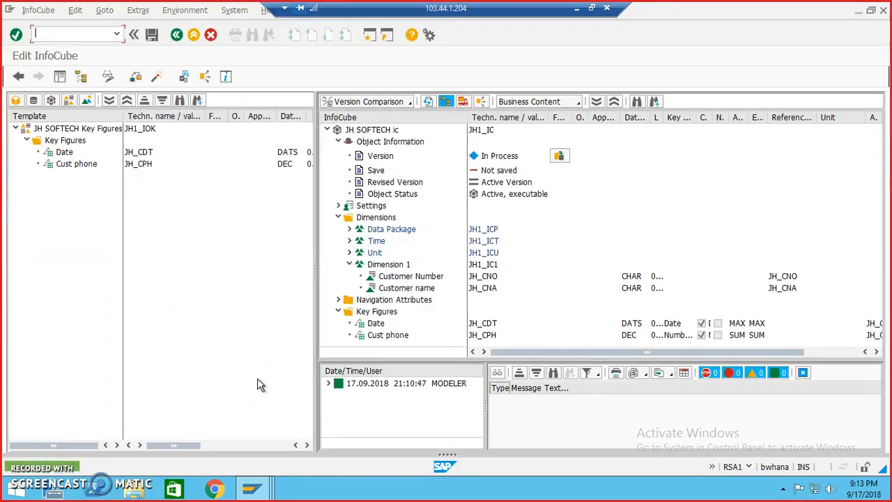
Keep the InfoCube editor open and display the InfoProvider tree beside it, with JH SOFTECH info Area in view
left_click(175, 36)
left_click(295, 278)
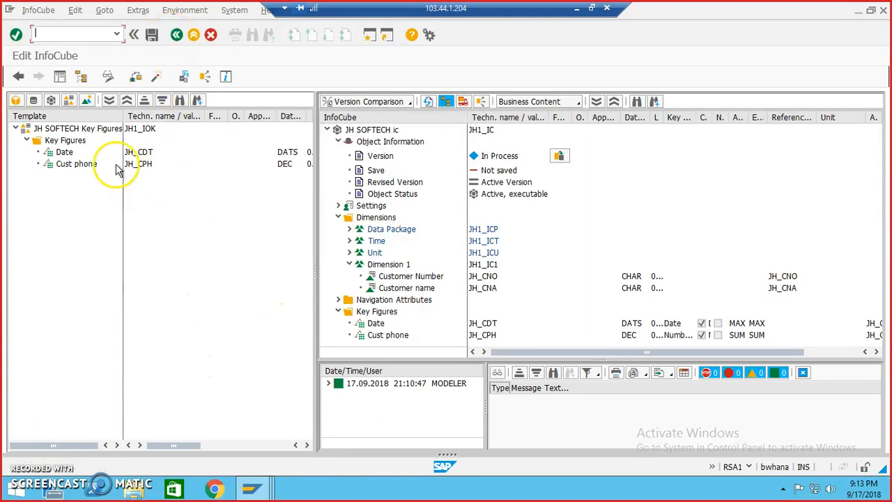
left_click(61, 77)
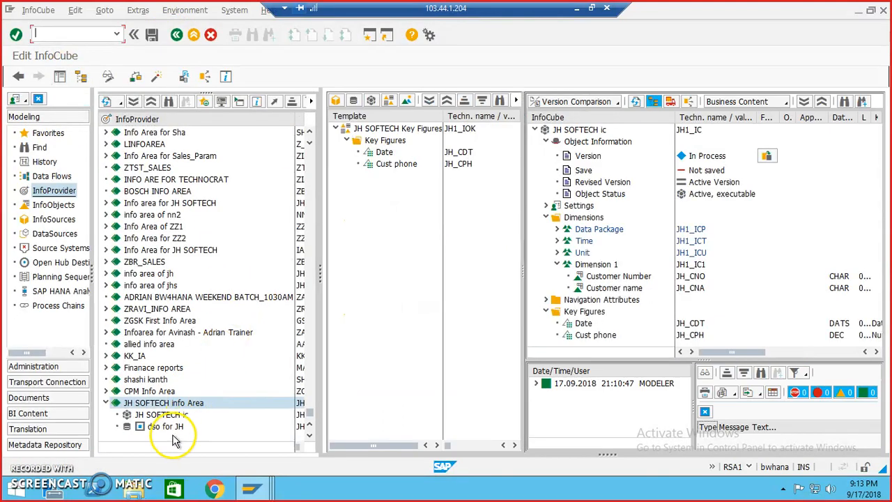